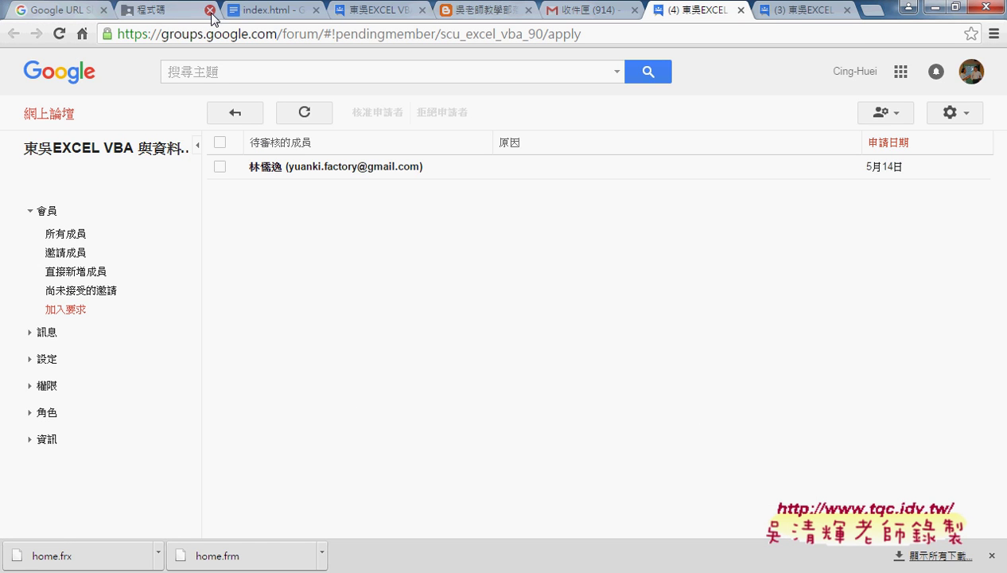
# - Switch to the index.html notes and scroll to the 成績多重() macro code
pyautogui.click(265, 16)
pyautogui.scroll(10, 524, 329)
pyautogui.scroll(10, 526, 332)
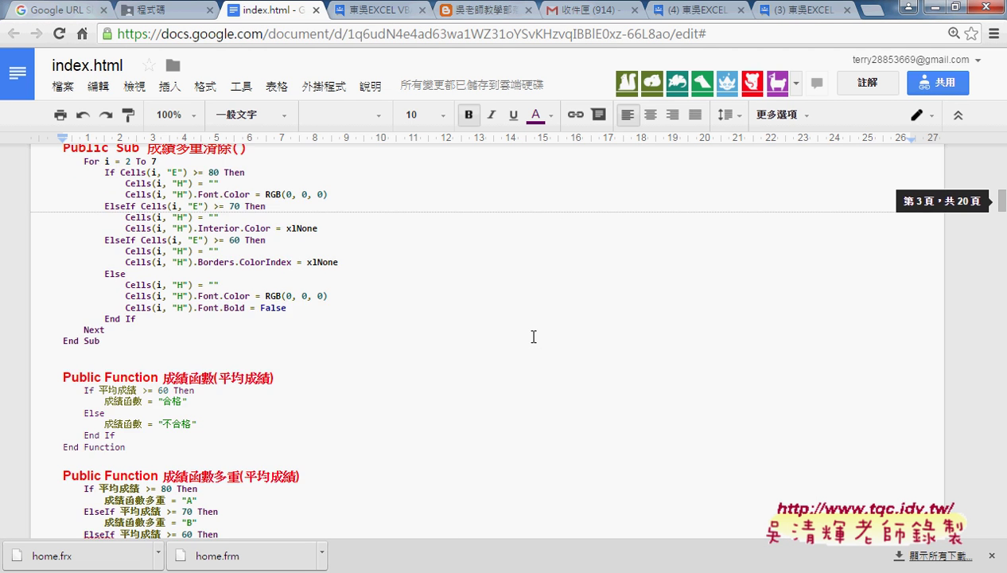
pyautogui.scroll(10, 528, 334)
pyautogui.scroll(10, 531, 337)
pyautogui.scroll(3, 532, 337)
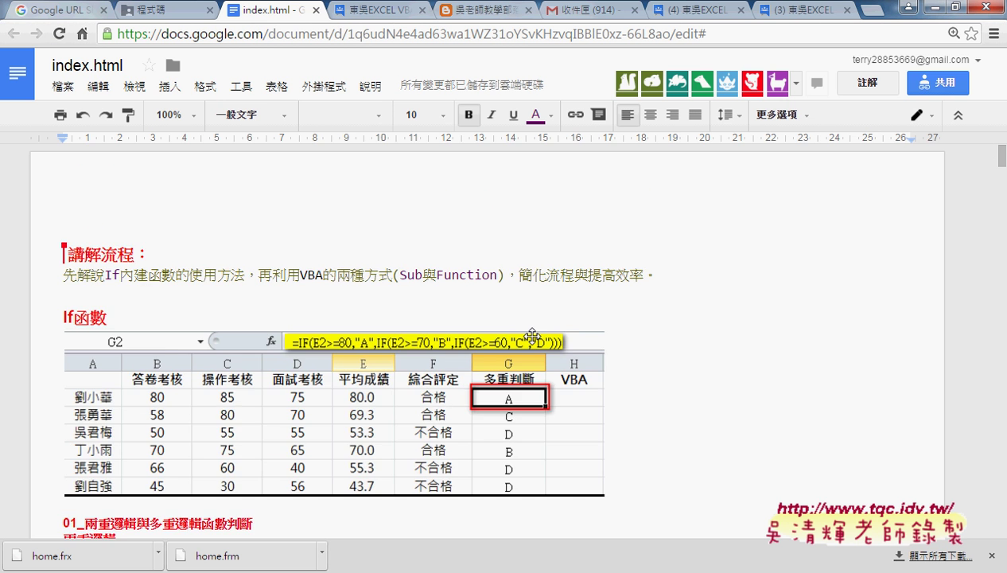
pyautogui.scroll(-3, 531, 336)
pyautogui.scroll(-2, 532, 337)
pyautogui.scroll(-3, 532, 336)
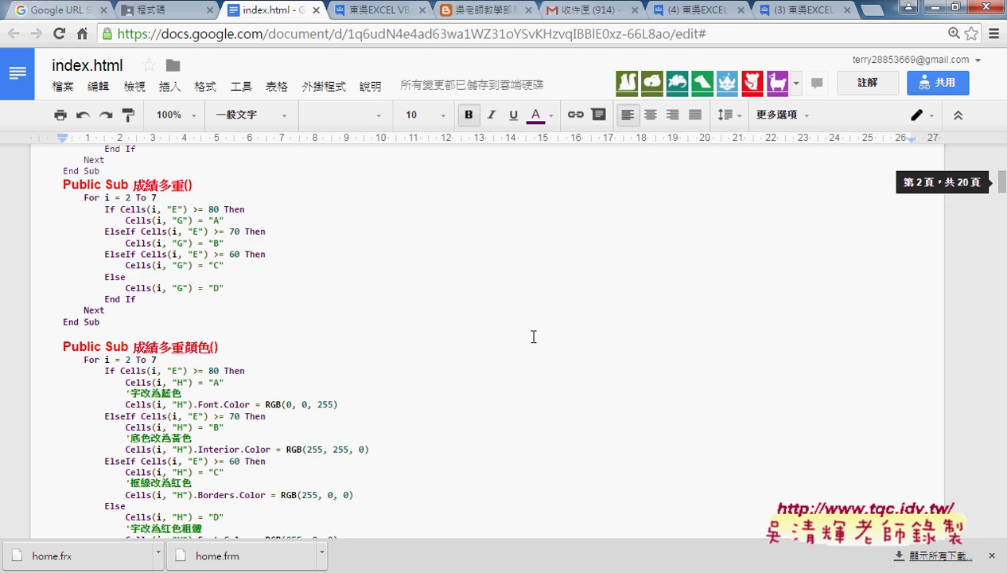
pyautogui.scroll(-2, 533, 337)
pyautogui.scroll(2, 533, 337)
pyautogui.scroll(2, 533, 337)
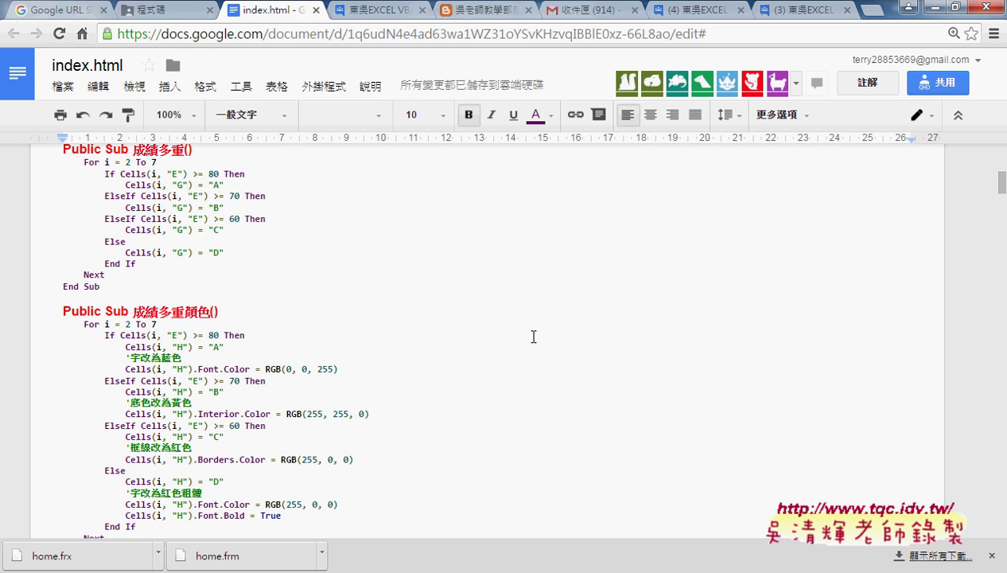
pyautogui.scroll(1, 533, 337)
pyautogui.scroll(-2, 533, 336)
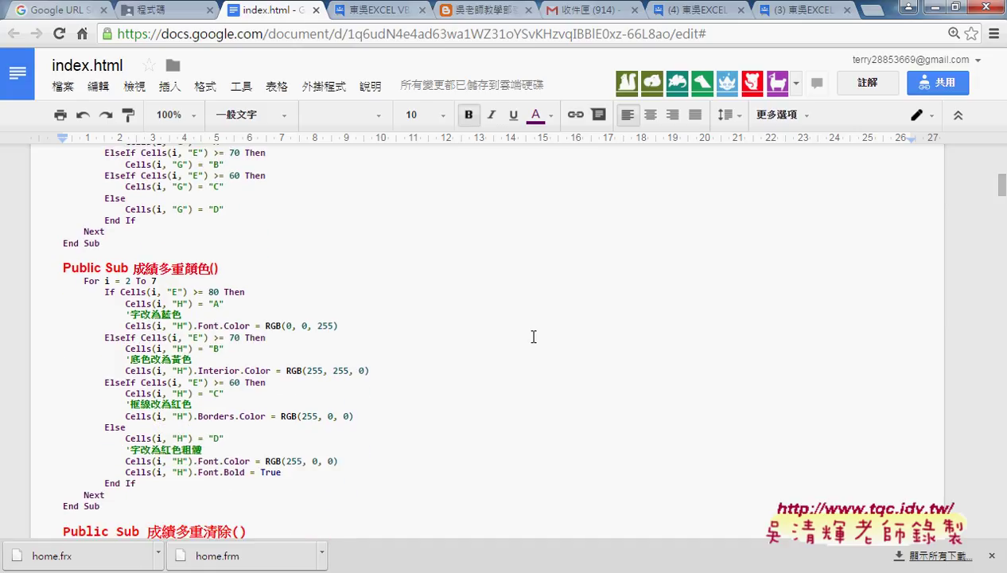
pyautogui.scroll(2, 494, 339)
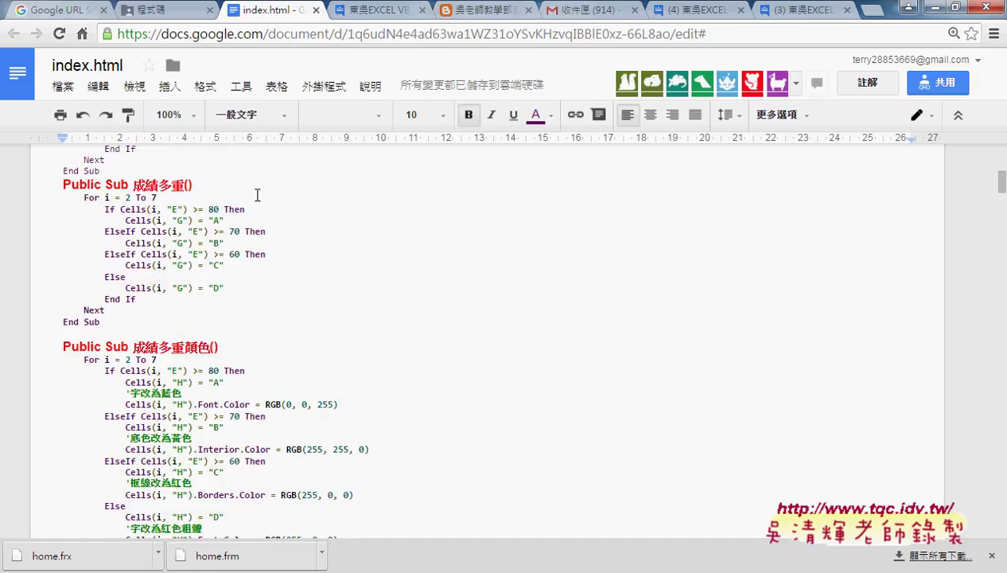
# - Highlight the 7 in For i = 2 To 7, then minimize Chrome to reveal the workbook
pyautogui.doubleClick(125, 196)
pyautogui.doubleClick(154, 197)
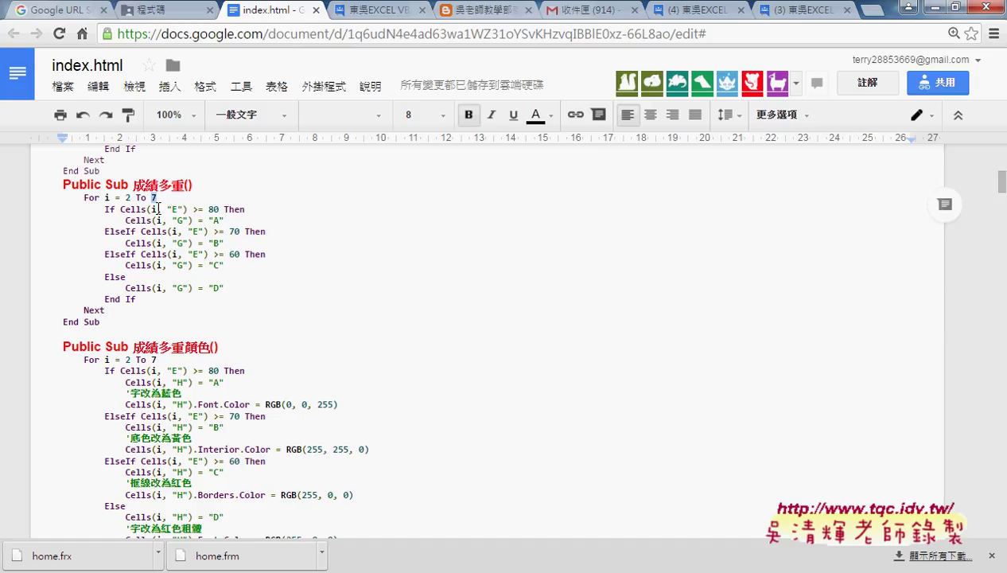
pyautogui.click(932, 15)
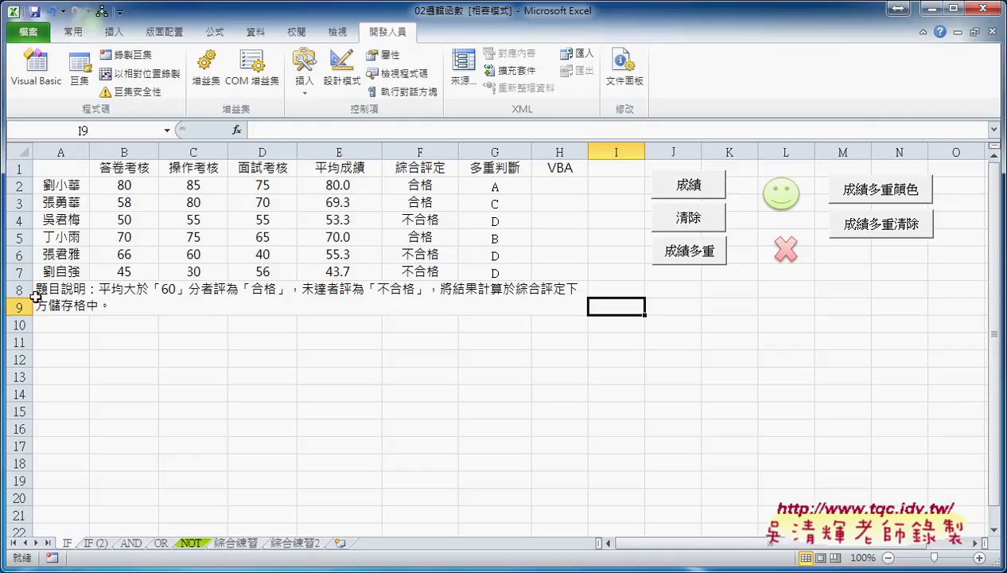
# - Test where Ctrl+Down lands from B1, A2 and A3 to find the data's end
pyautogui.moveTo(22, 290); pyautogui.dragTo(22, 307)
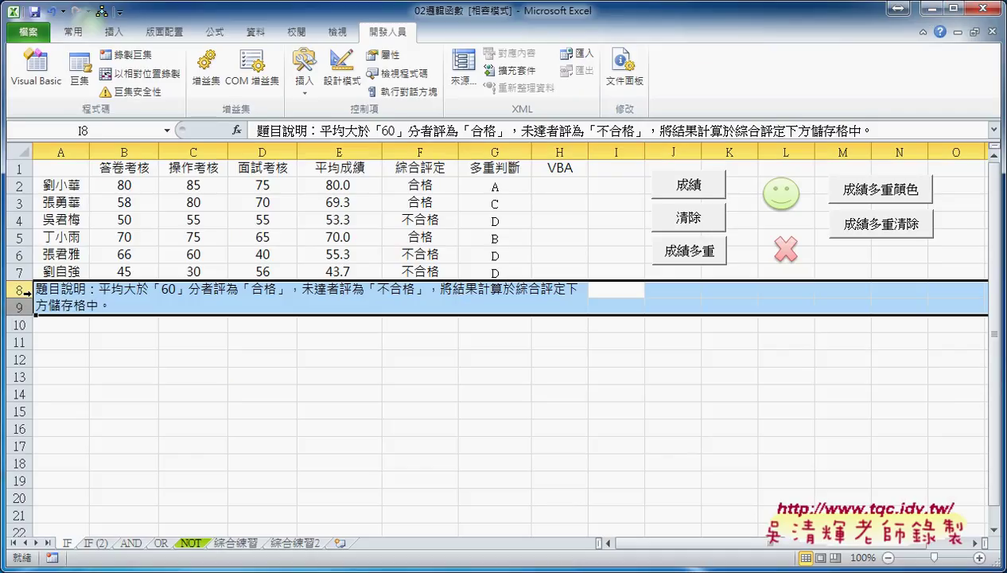
pyautogui.rightClick(126, 300)
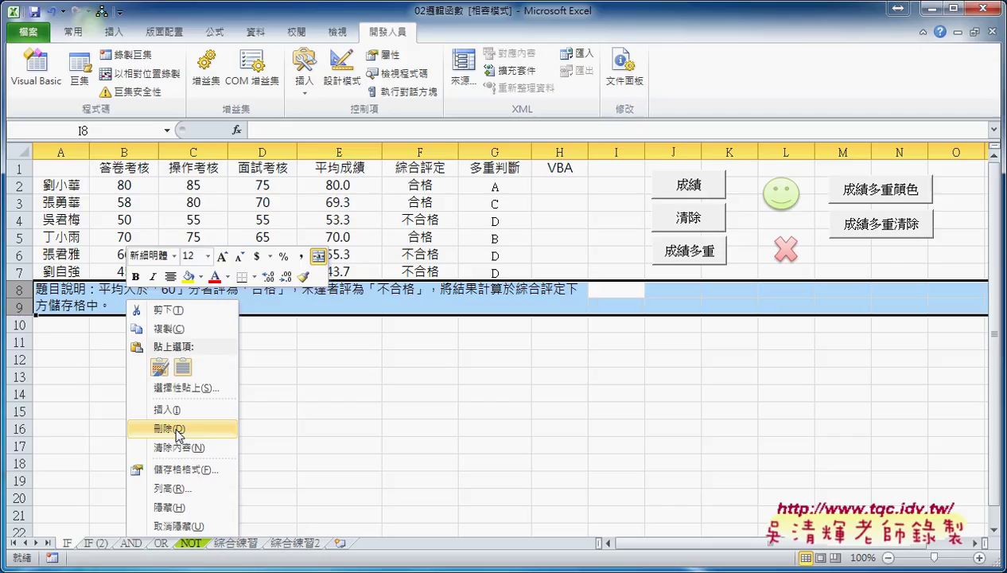
pyautogui.press('Escape')
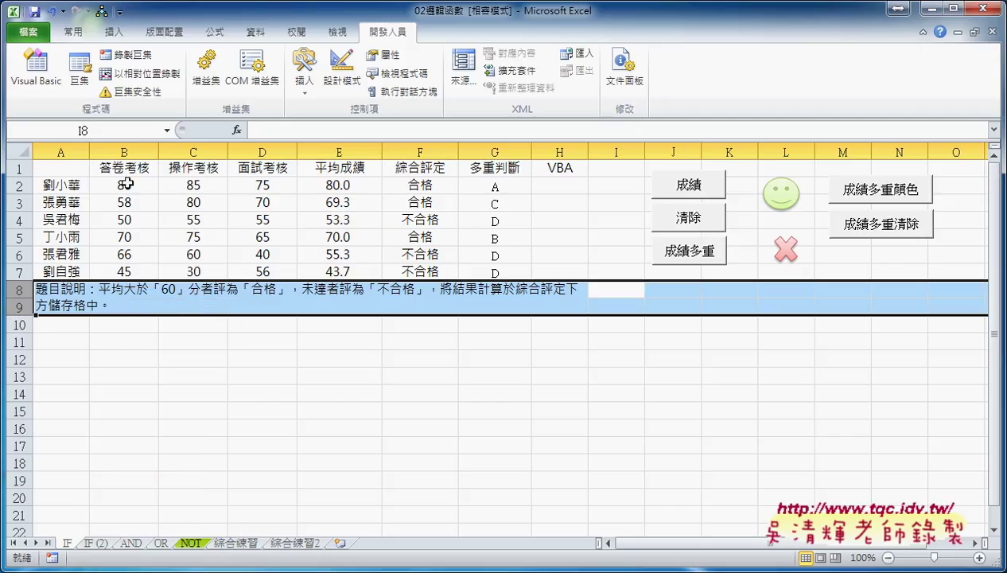
pyautogui.click(127, 169)
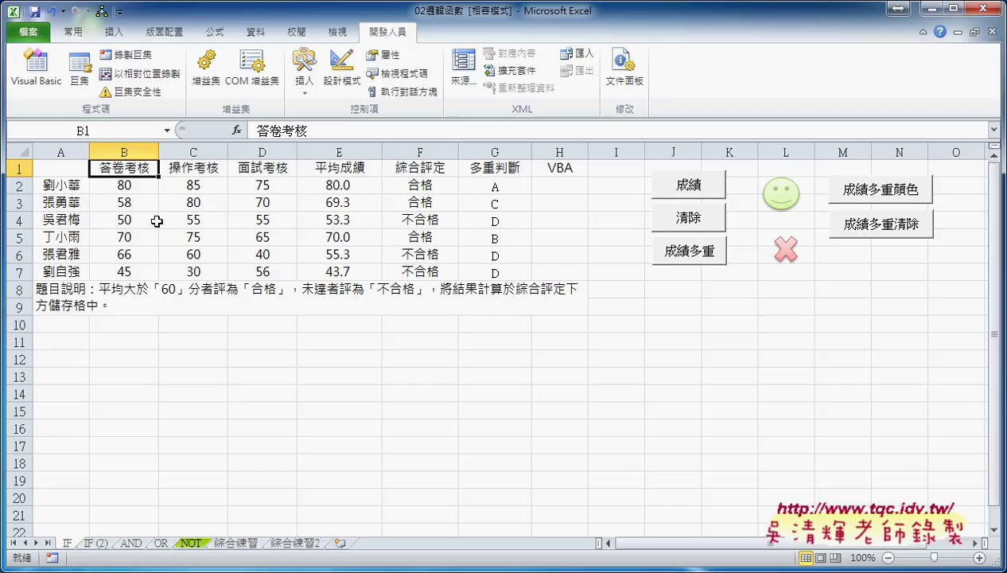
pyautogui.hotkey('ctrl', 'Down')
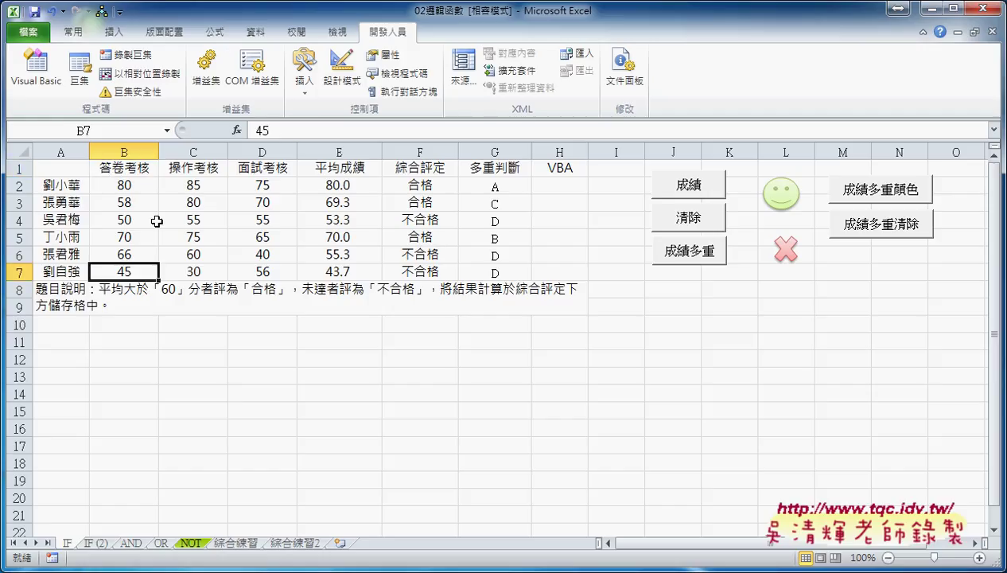
pyautogui.click(67, 185)
pyautogui.hotkey('ctrl', 'Down')
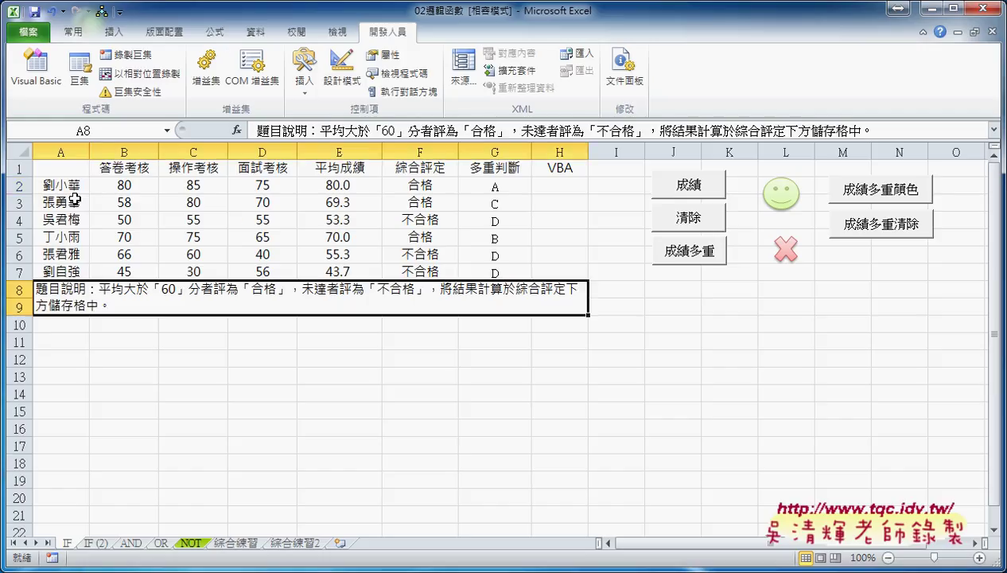
pyautogui.click(74, 199)
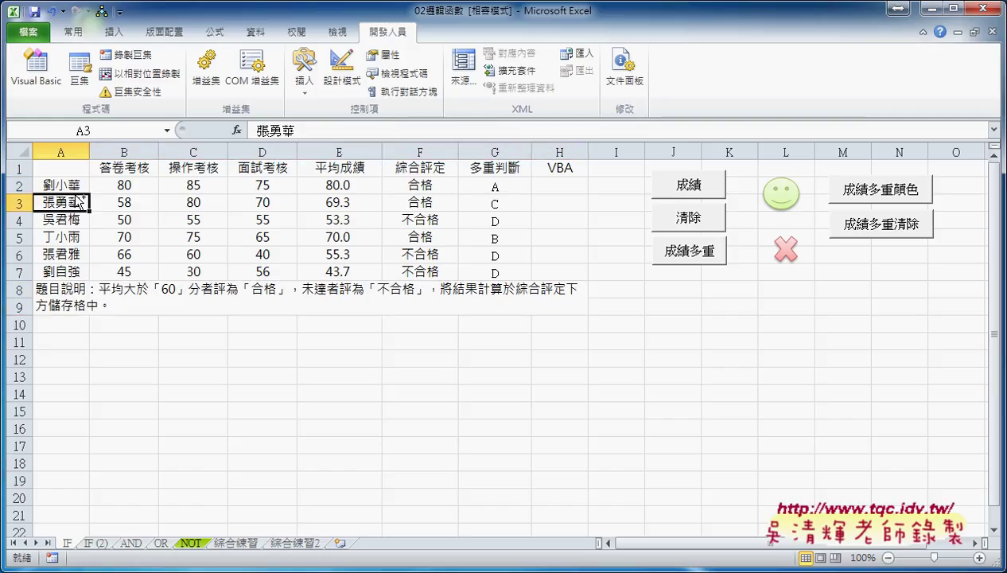
pyautogui.hotkey('ctrl', 'Down')
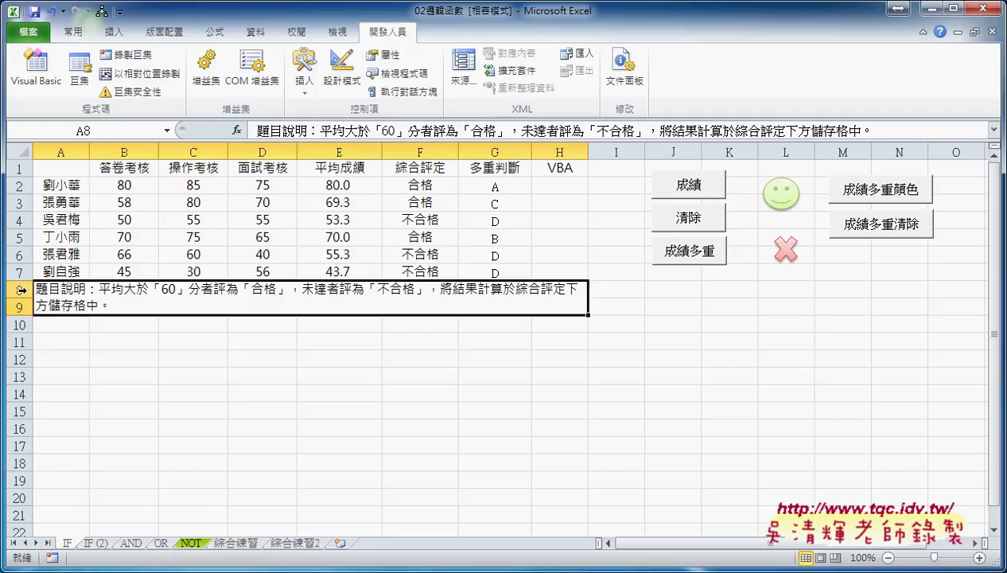
# - Delete description rows 8–9 so the grade data ends at row 7
pyautogui.click(20, 289)
pyautogui.rightClick(108, 307)
pyautogui.click(169, 425)
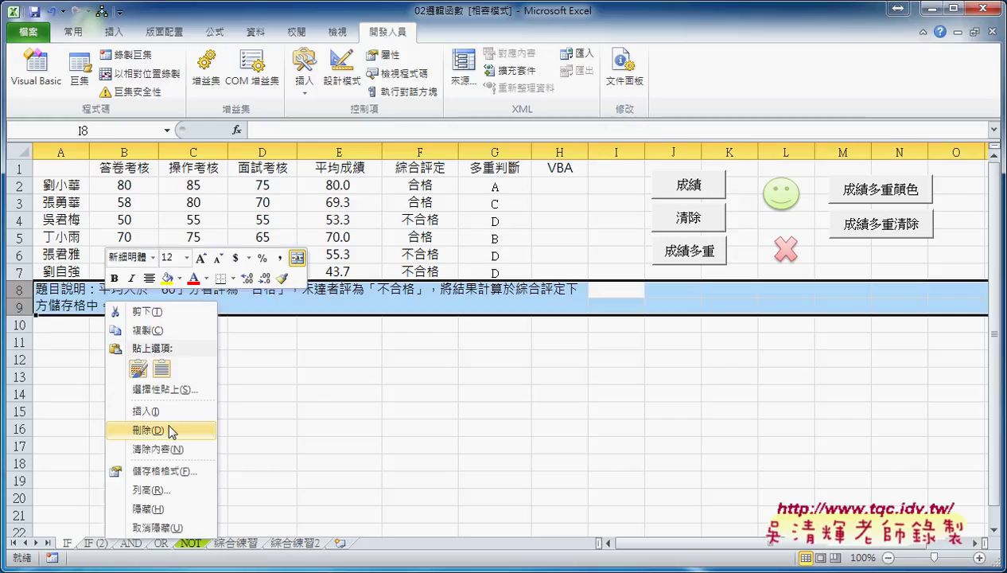
pyautogui.click(475, 329)
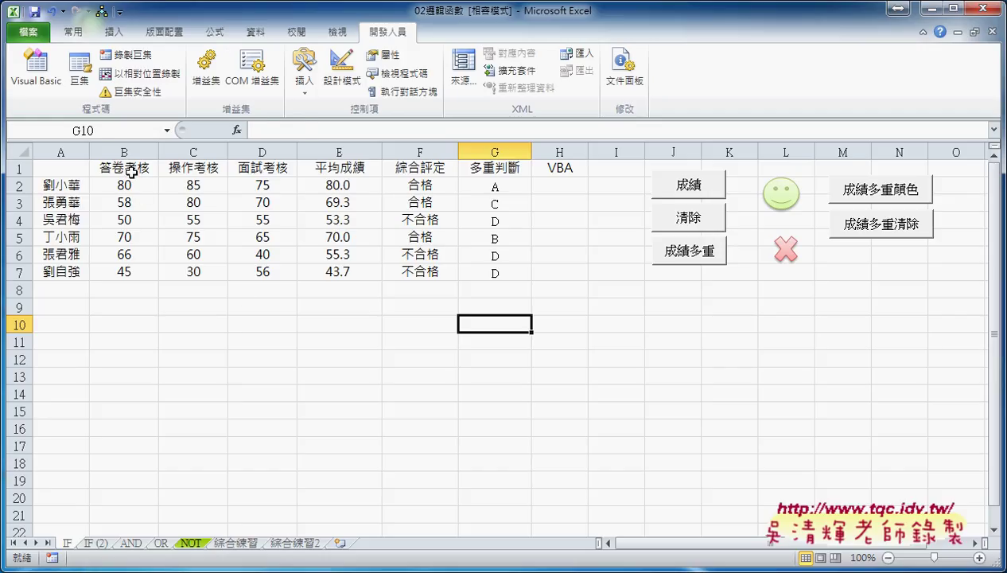
pyautogui.click(127, 171)
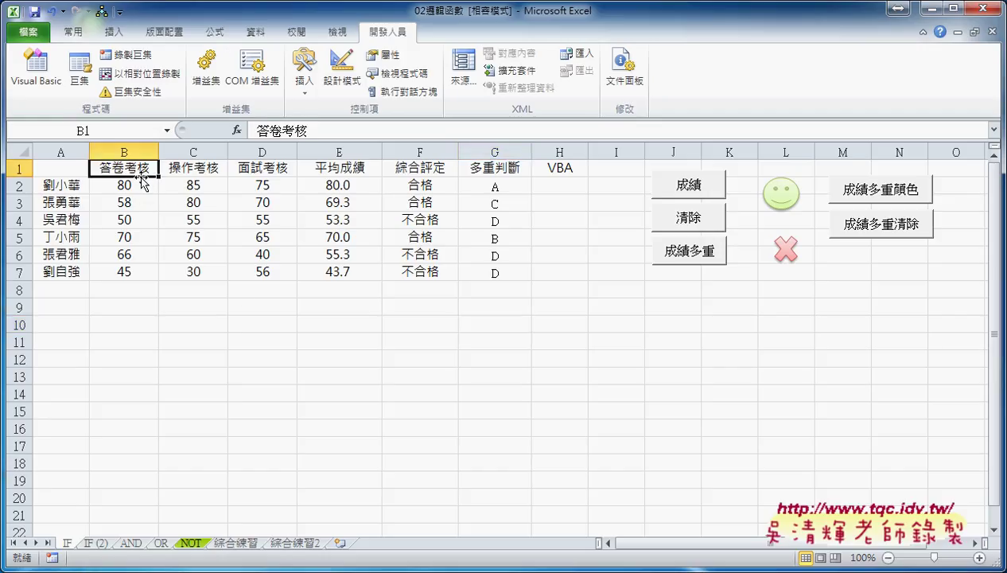
pyautogui.hotkey('ctrl', 'Down')
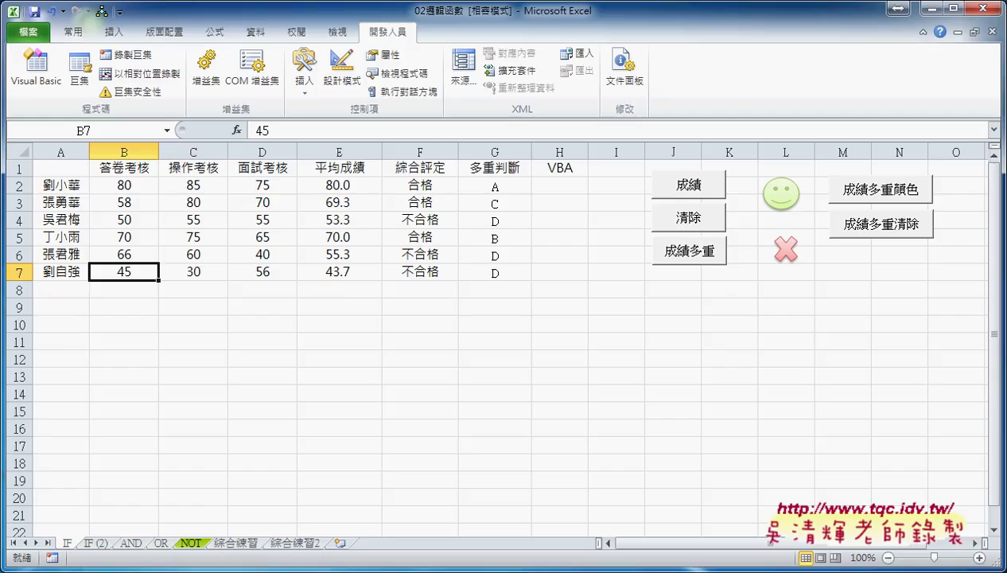
# - Open the 成績 button's macro via Assign Macro > Edit and highlight the 7 in For i = 2 To 7
pyautogui.moveTo(264, 569)
pyautogui.rightClick(687, 188)
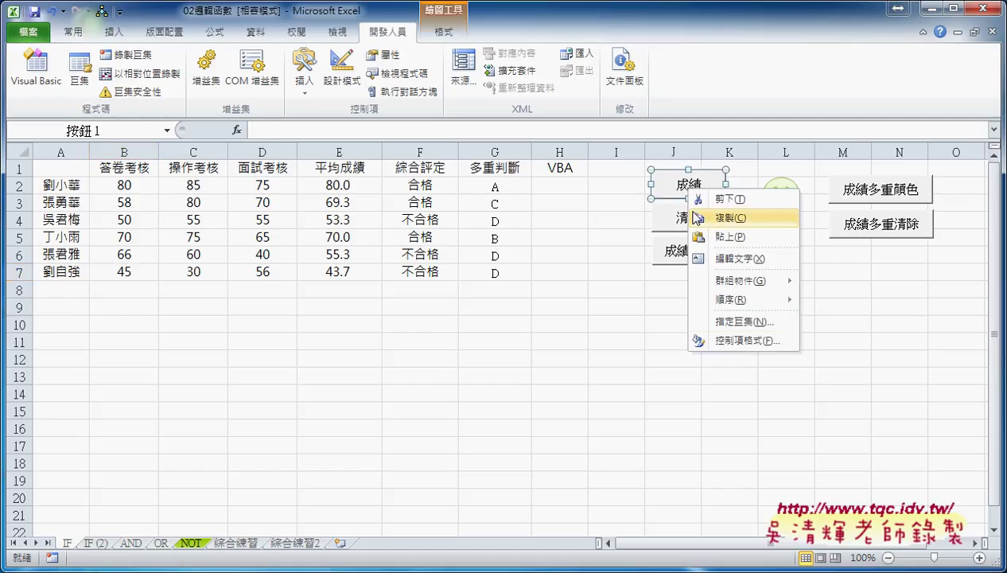
pyautogui.click(730, 323)
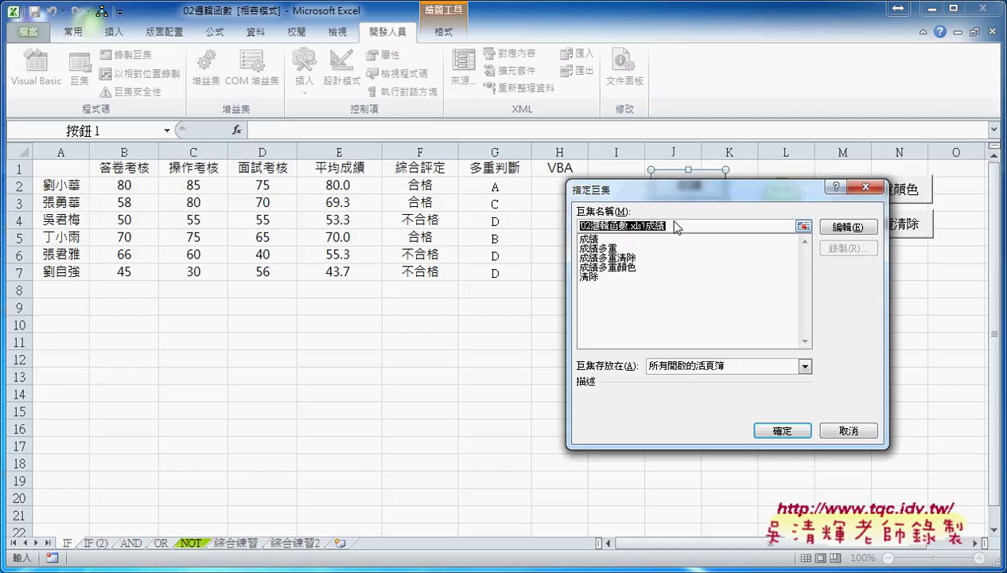
pyautogui.click(848, 227)
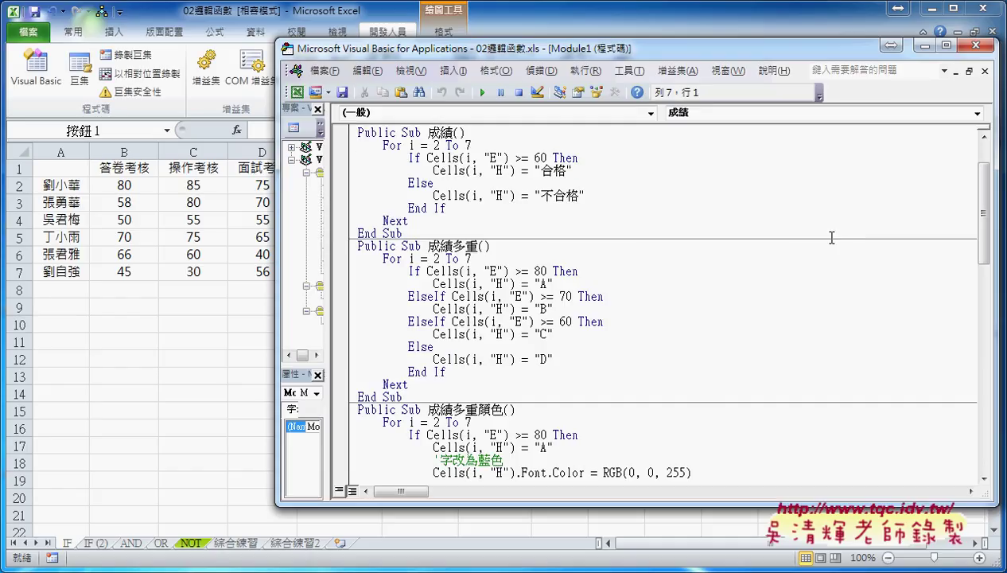
pyautogui.moveTo(334, 191); pyautogui.dragTo(355, 182)
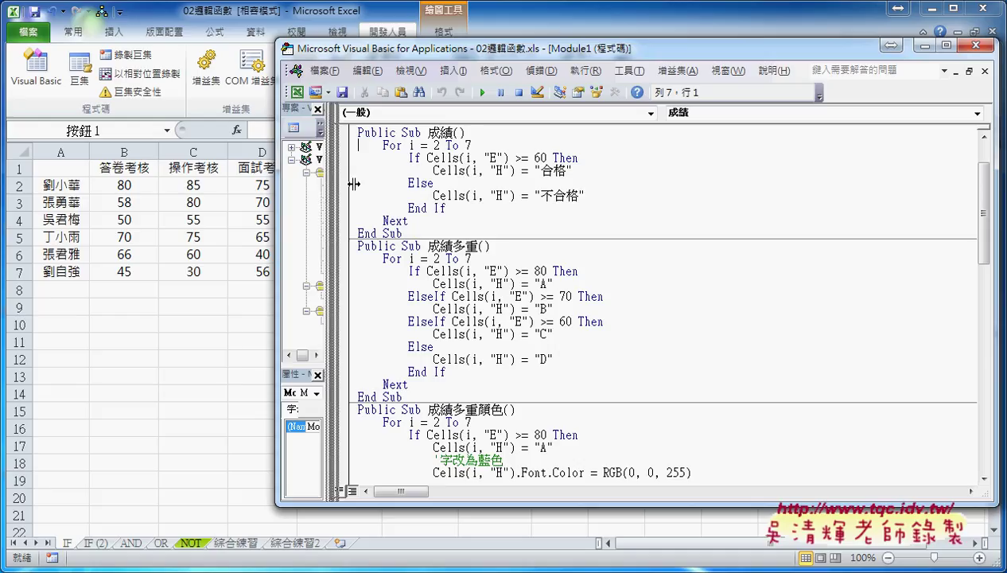
pyautogui.doubleClick(498, 146)
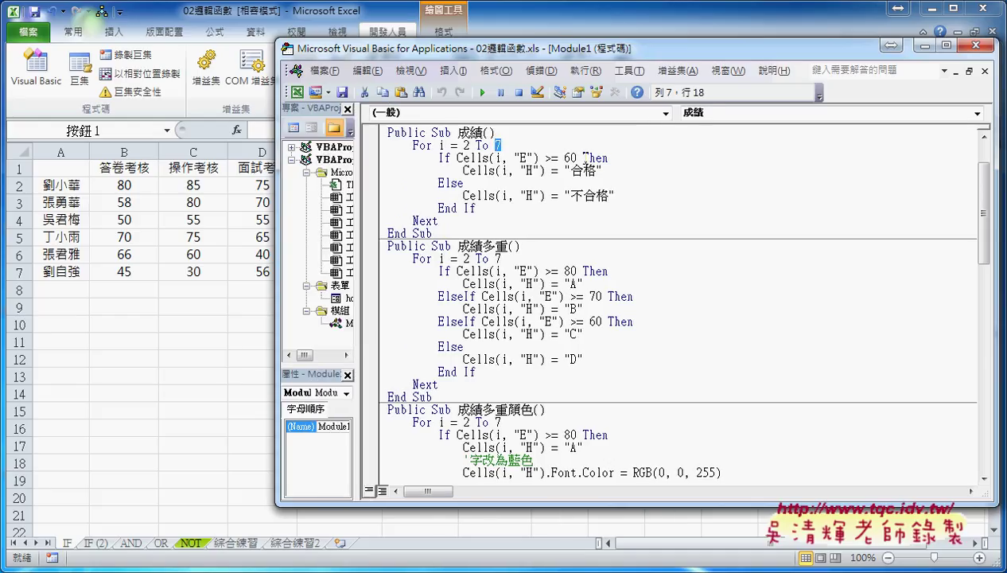
pyautogui.moveTo(553, 56); pyautogui.dragTo(608, 129)
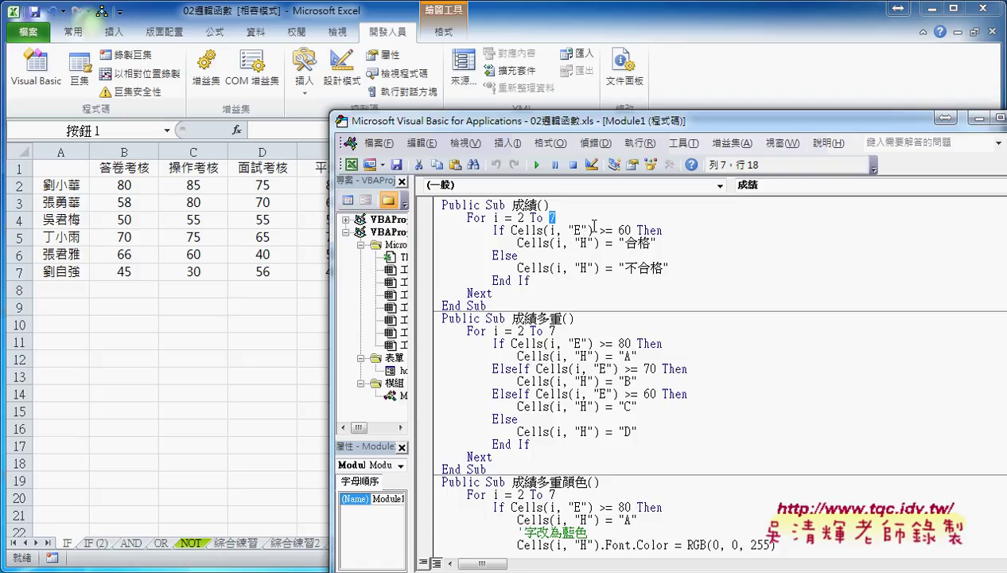
# - Replace the loop end 7 with range("B1") and highlight B1 in the code
pyautogui.write('rang')
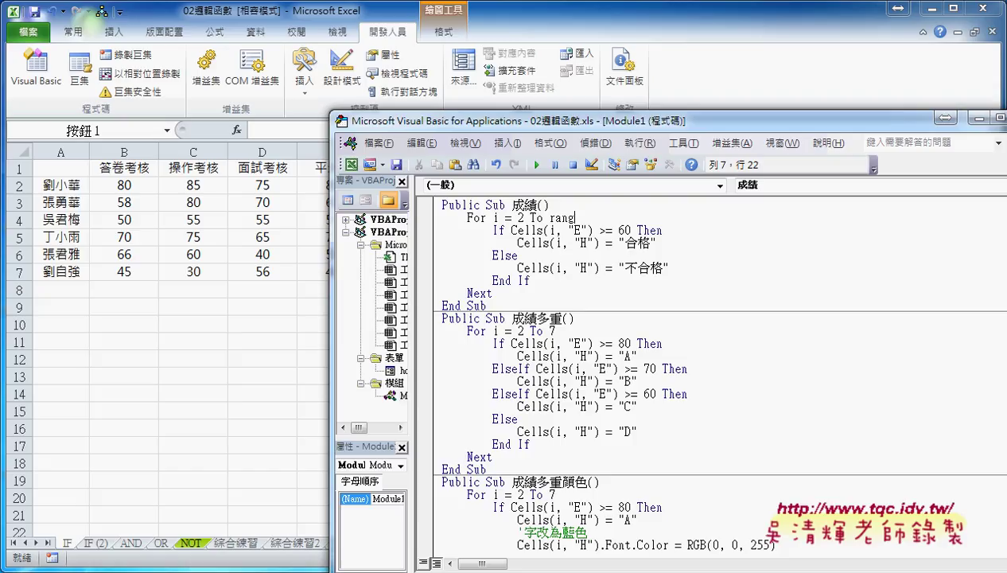
pyautogui.write('e(')
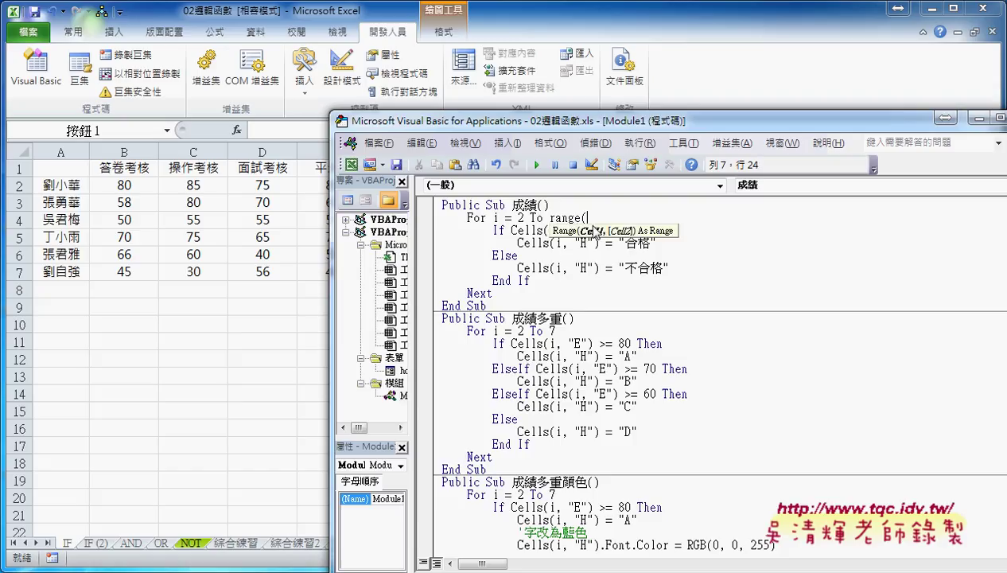
pyautogui.write('"')
pyautogui.write('B1')
pyautogui.write('")')
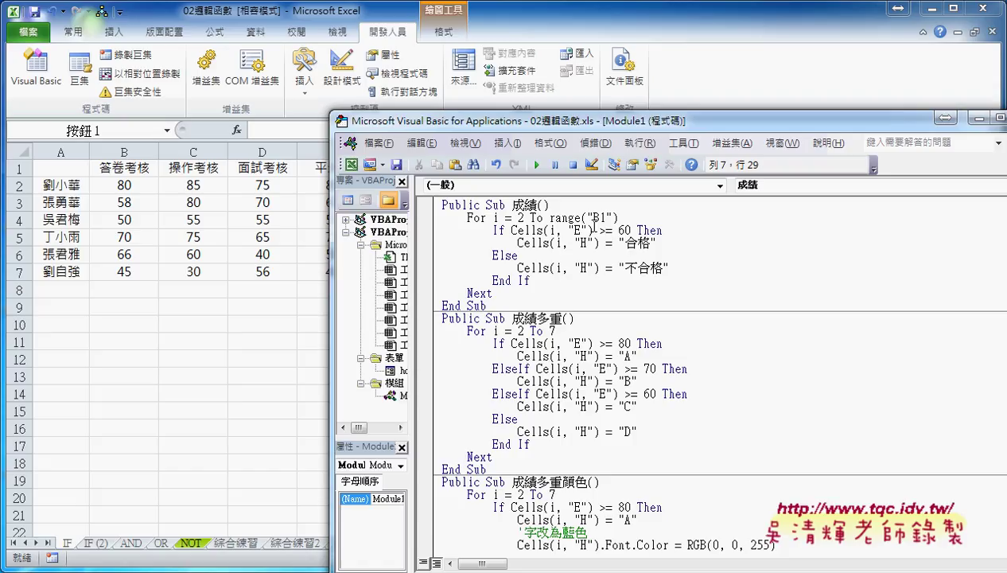
pyautogui.moveTo(549, 218); pyautogui.dragTo(621, 217)
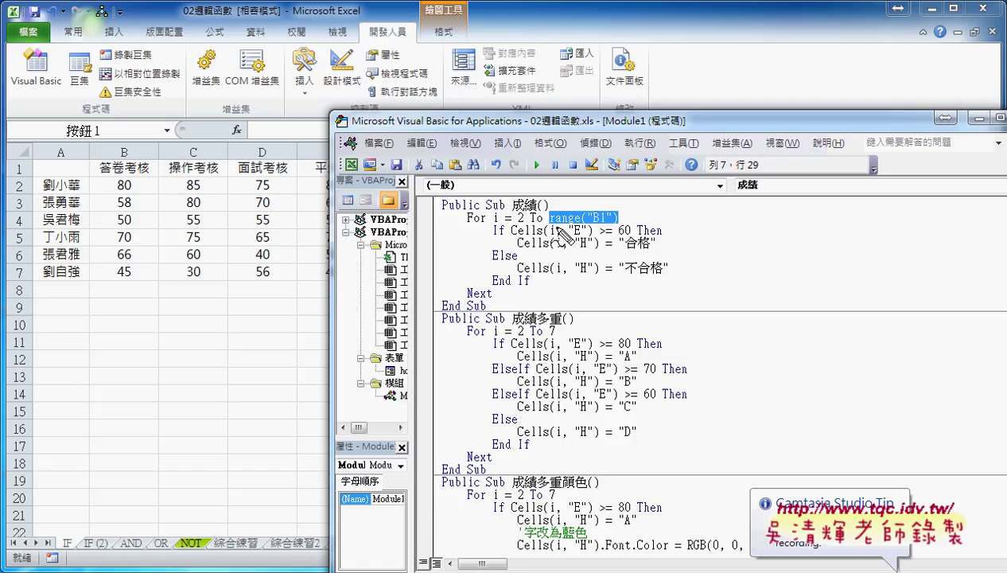
pyautogui.moveTo(155, 177)
pyautogui.mouseDown()
pyautogui.moveTo(93, 176)
pyautogui.moveTo(151, 181)
pyautogui.mouseUp()
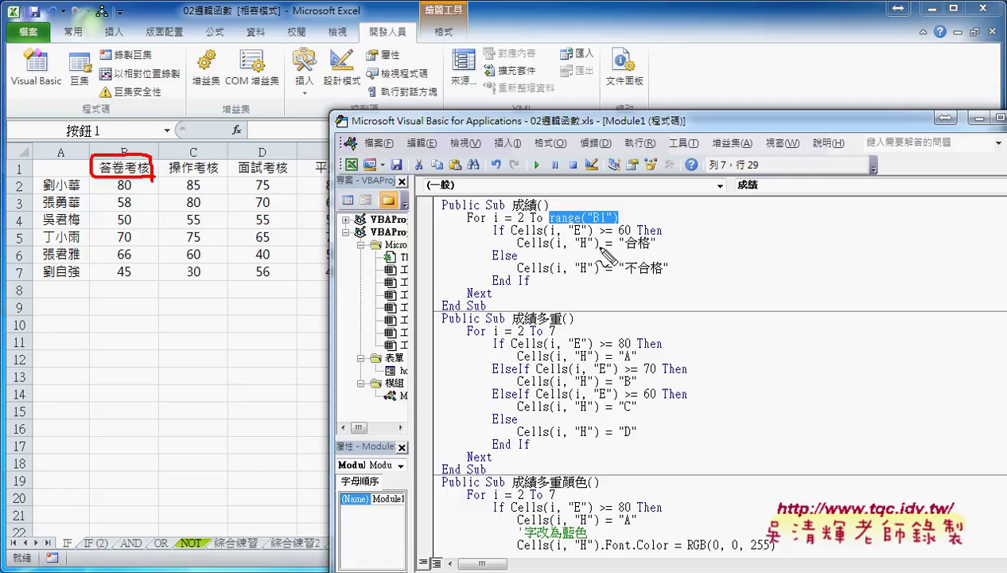
pyautogui.moveTo(591, 224); pyautogui.dragTo(603, 224)
pyautogui.press('Escape')
# - Append .End( to range("B1") on the For line using IntelliSense
pyautogui.click(651, 217)
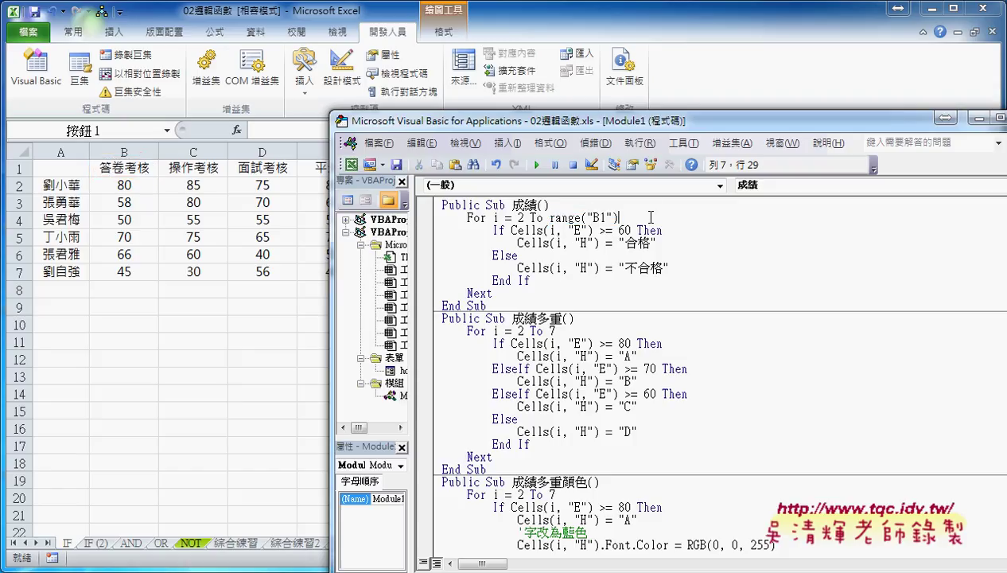
pyautogui.write('.')
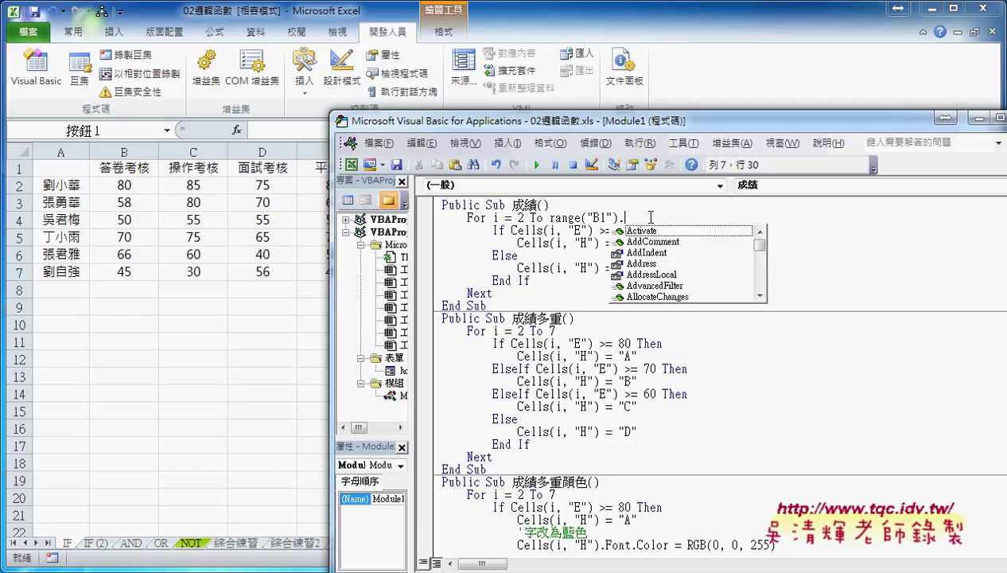
pyautogui.write('E')
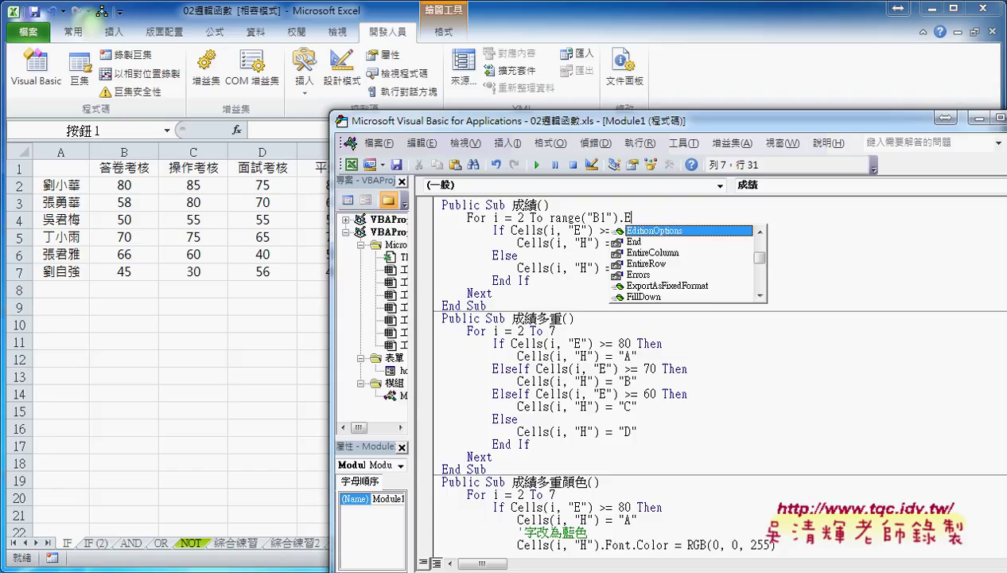
pyautogui.click(739, 241)
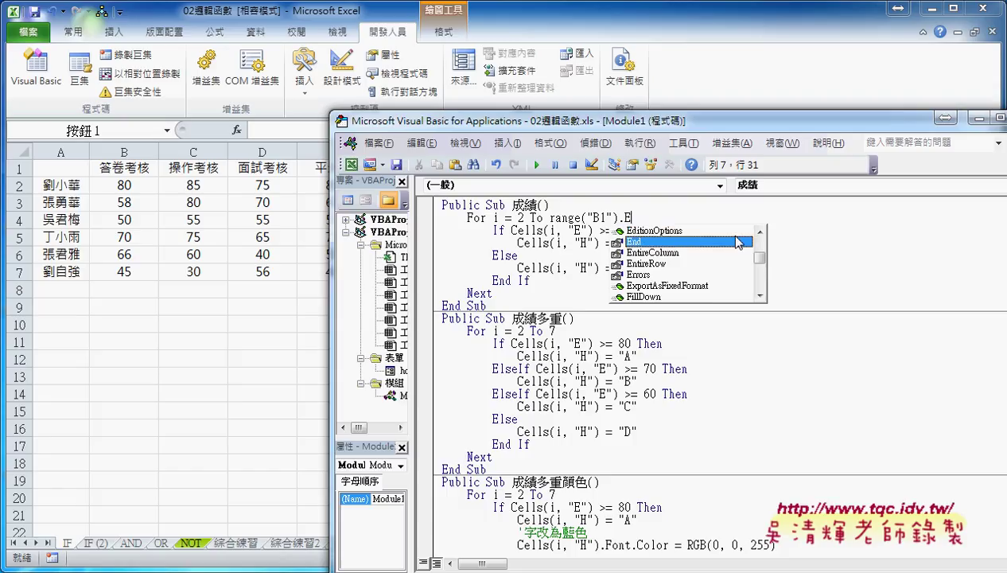
pyautogui.press('Tab')
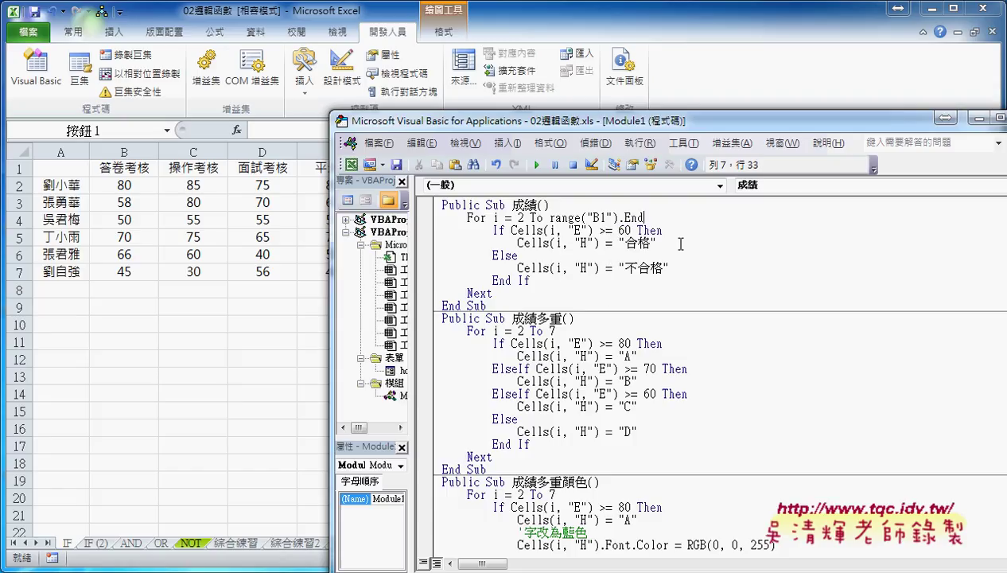
pyautogui.write('(')
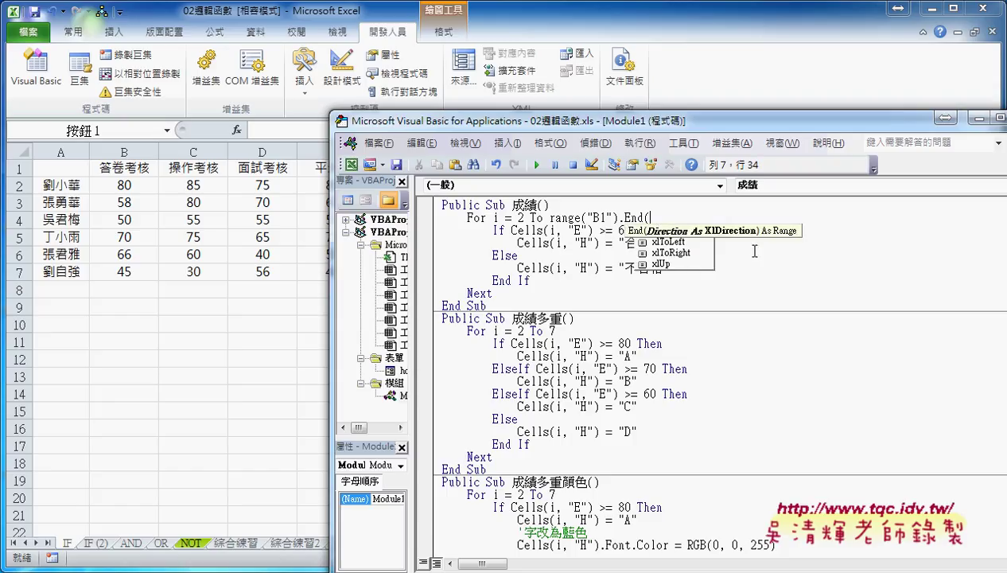
# - Complete the loop bound as Range("B1").End(xlDown).Row
pyautogui.press('Down')
pyautogui.press('Down')
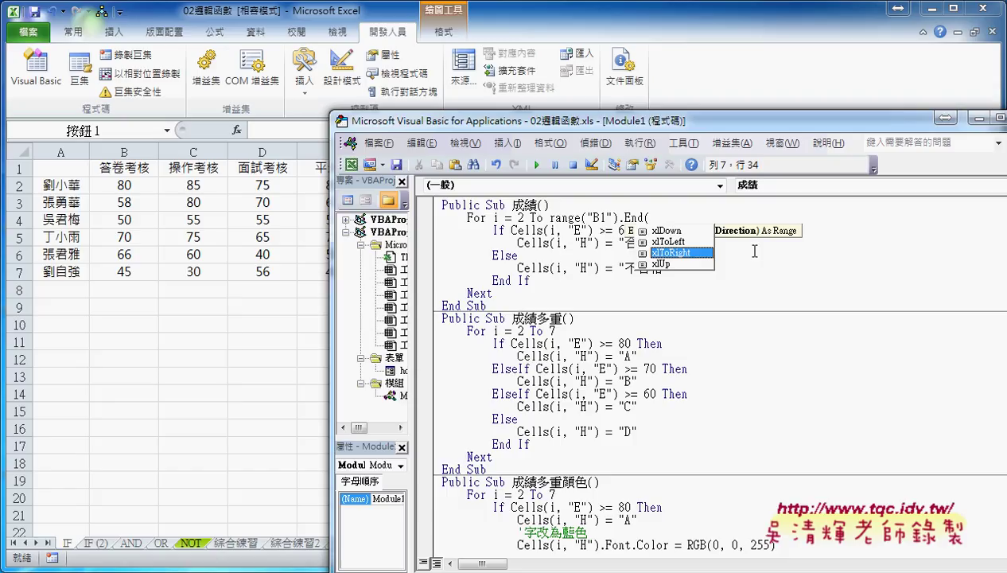
pyautogui.press('Up')
pyautogui.press('Up')
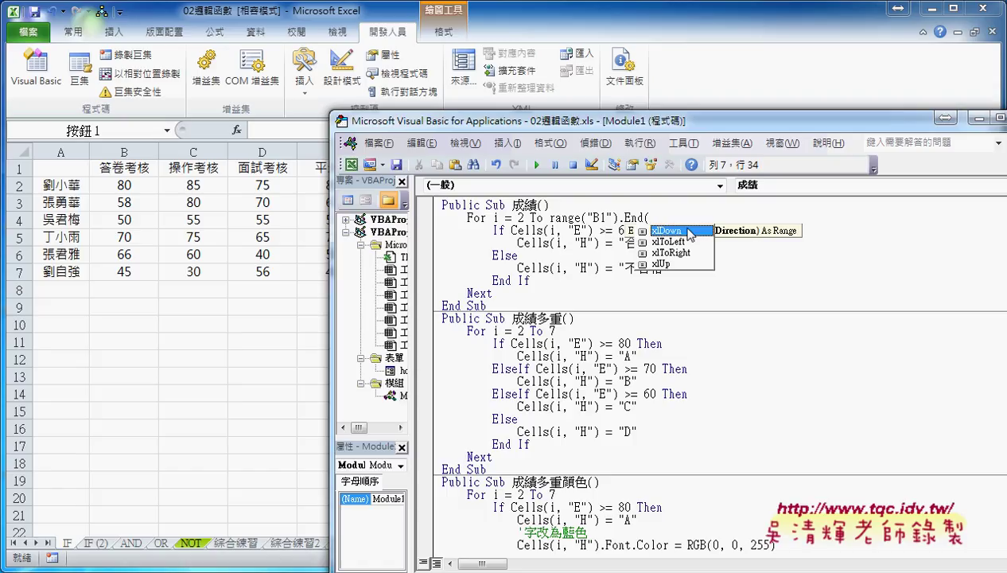
pyautogui.doubleClick(689, 232)
pyautogui.write(')')
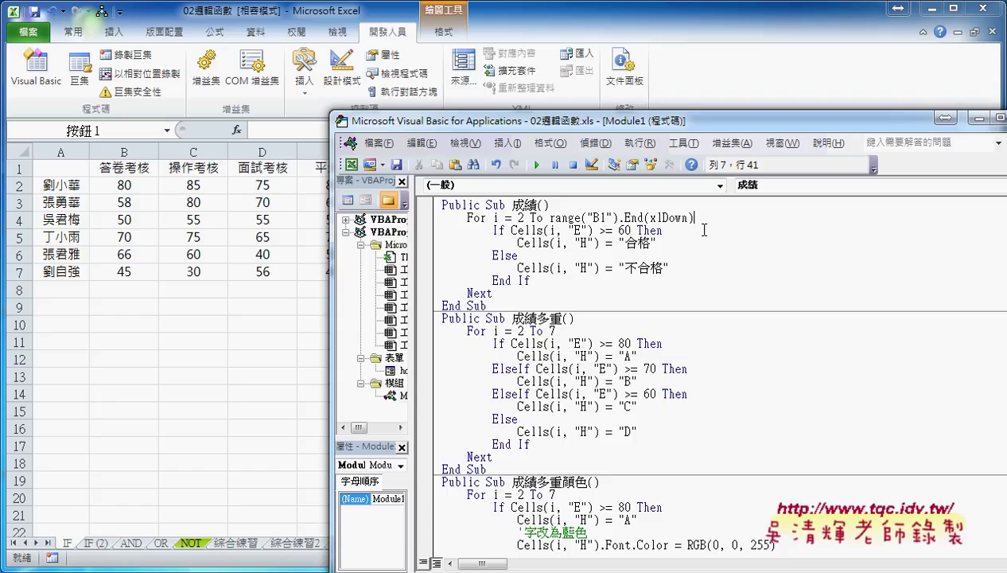
pyautogui.write('.')
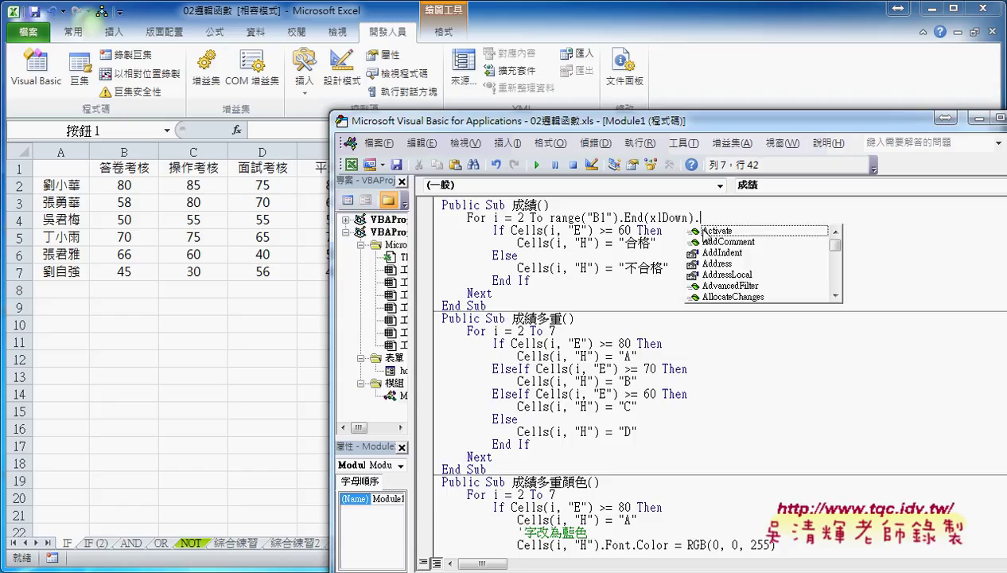
pyautogui.write('ro')
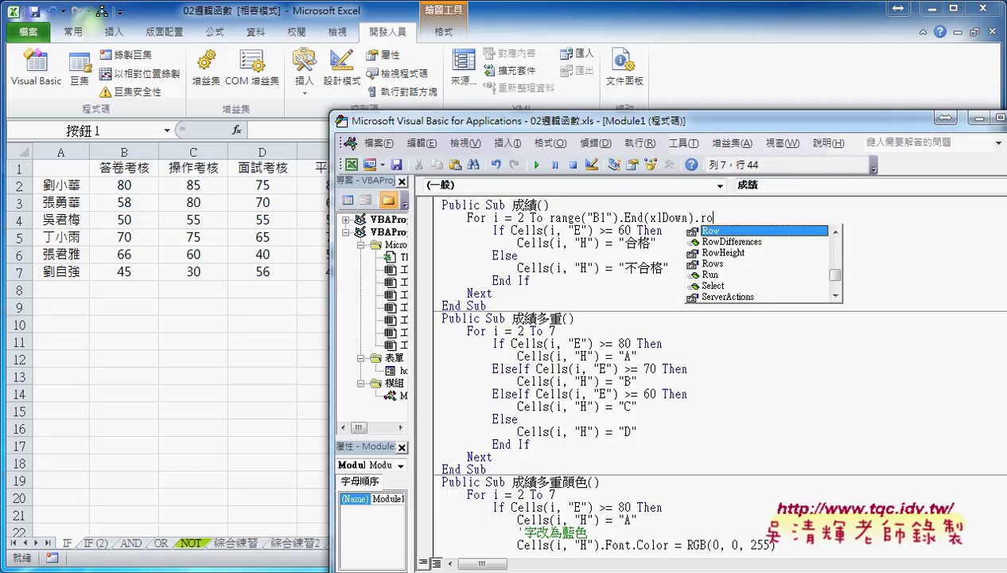
pyautogui.write('w')
pyautogui.click(618, 230)
# - Highlight Range("B1"), .End(xlDown) and .Row in turn to explain each part
pyautogui.moveTo(548, 218); pyautogui.dragTo(618, 217)
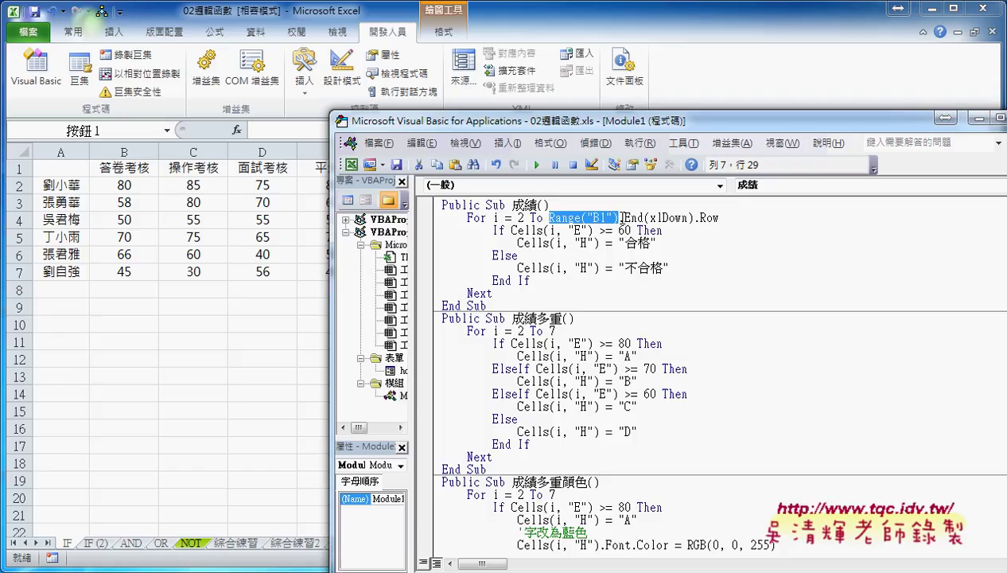
pyautogui.moveTo(619, 217); pyautogui.dragTo(693, 218)
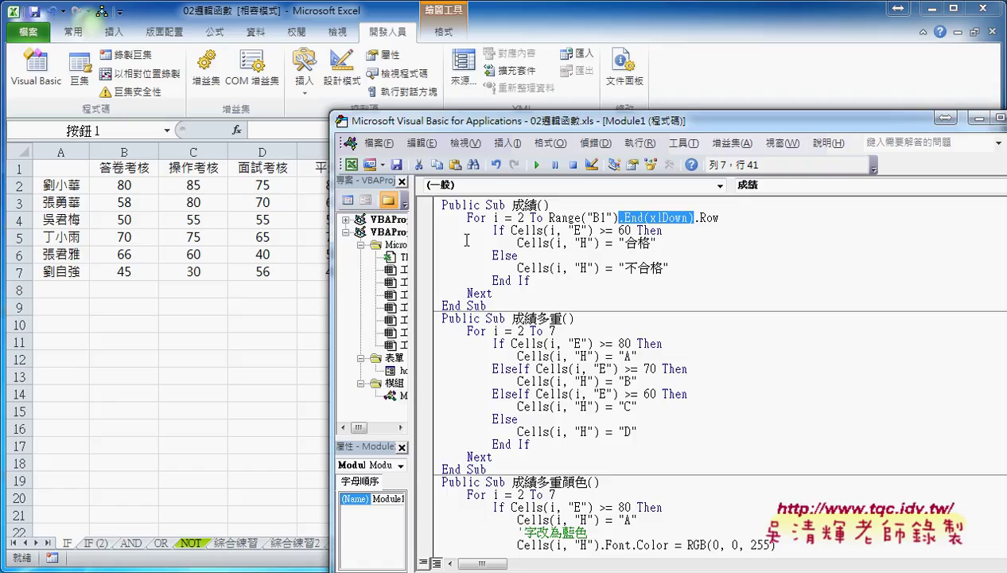
pyautogui.moveTo(718, 217); pyautogui.dragTo(697, 217)
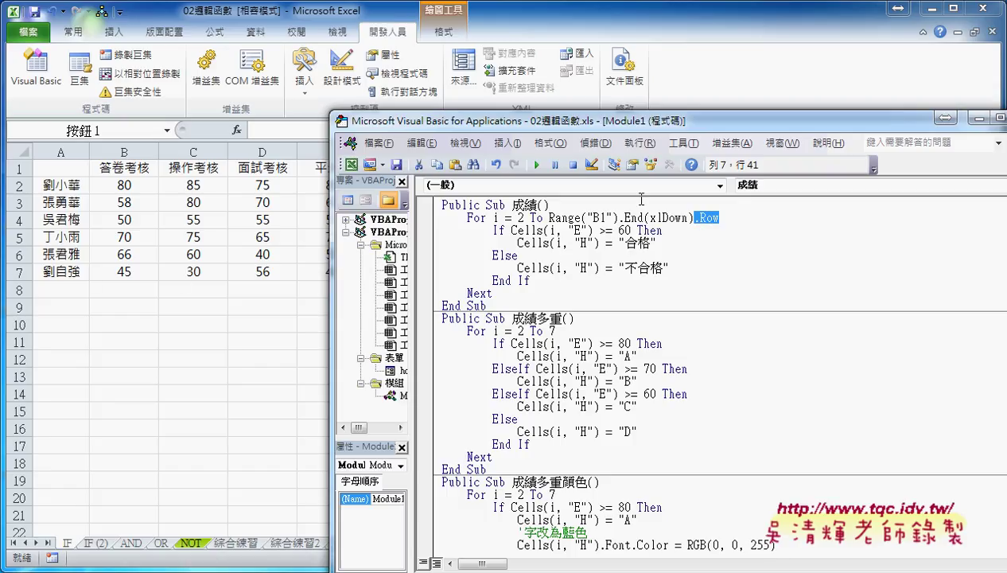
# - Add an indented r= line above the For loop in 成績
pyautogui.moveTo(548, 217); pyautogui.dragTo(722, 217)
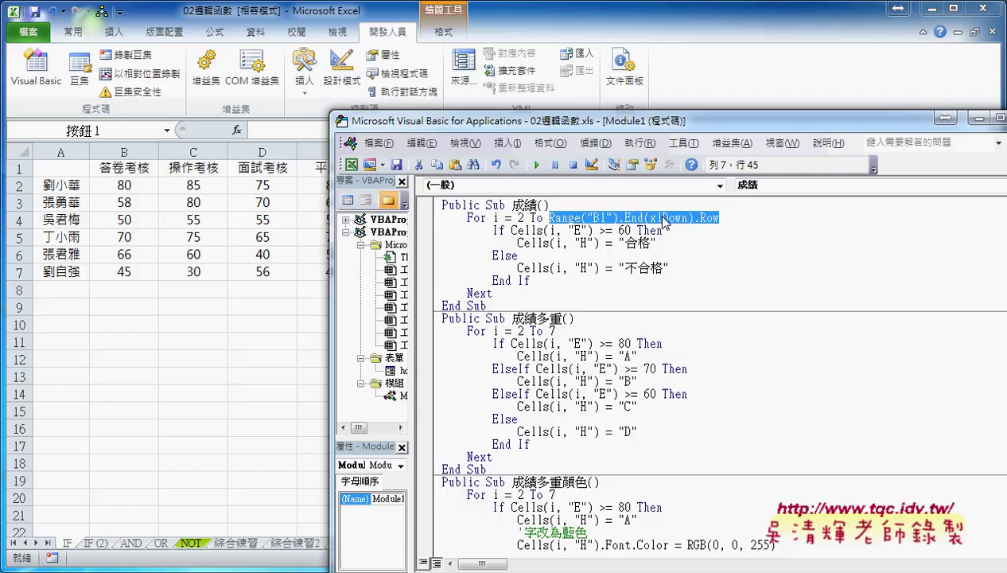
pyautogui.click(545, 204)
pyautogui.press('Return')
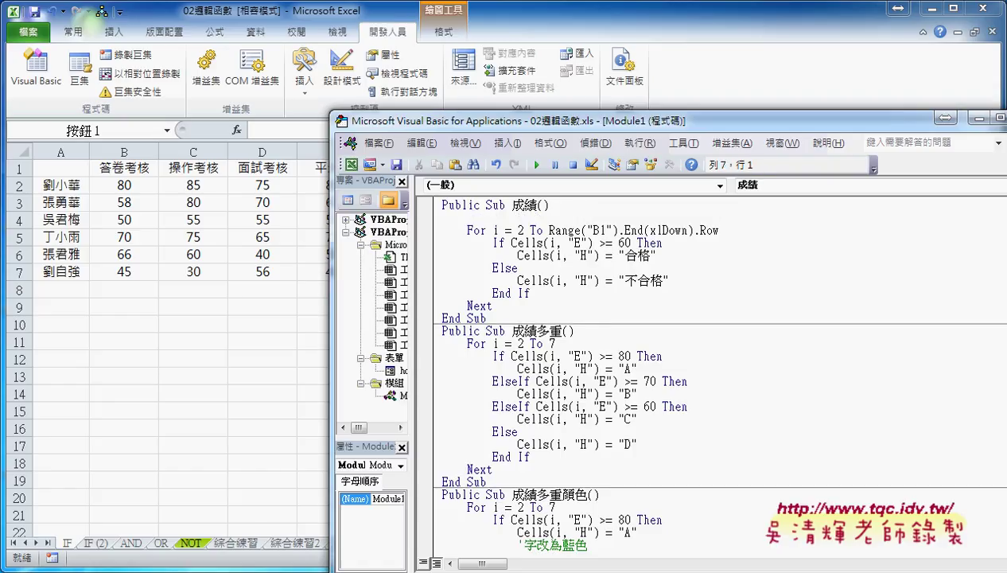
pyautogui.press('Tab')
pyautogui.write('r')
pyautogui.write('=')
# - Move Range("B1").End(xlDown).Row after r= and change the loop to For i = 2 To r
pyautogui.click(711, 235)
pyautogui.click(470, 350)
pyautogui.moveTo(549, 230); pyautogui.dragTo(719, 230)
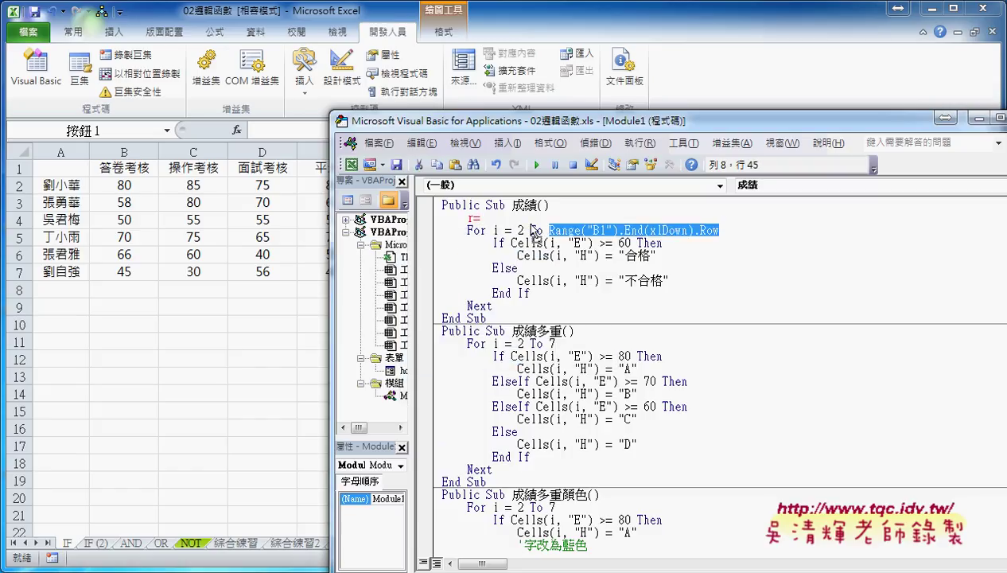
pyautogui.moveTo(546, 230); pyautogui.dragTo(480, 218)
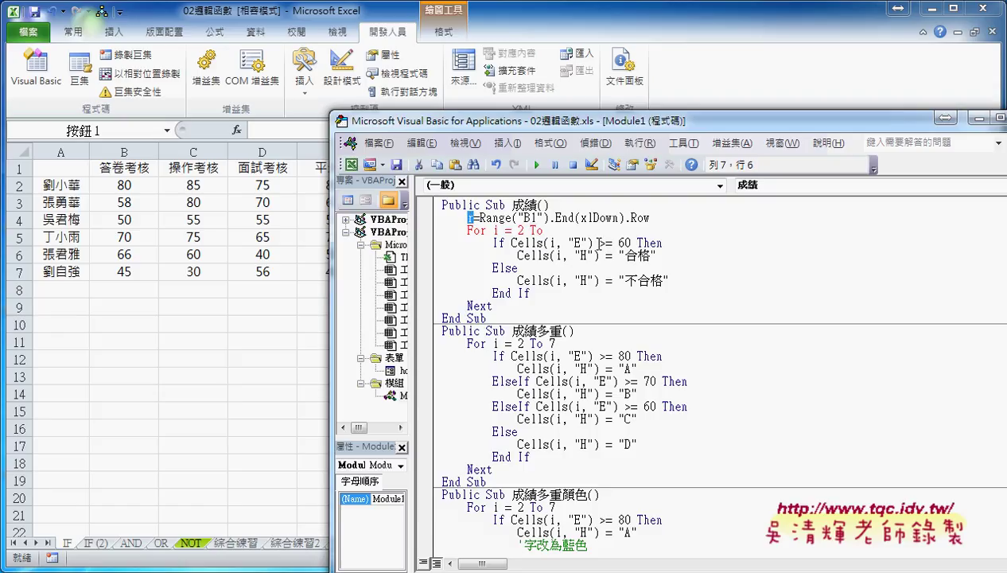
pyautogui.click(598, 231)
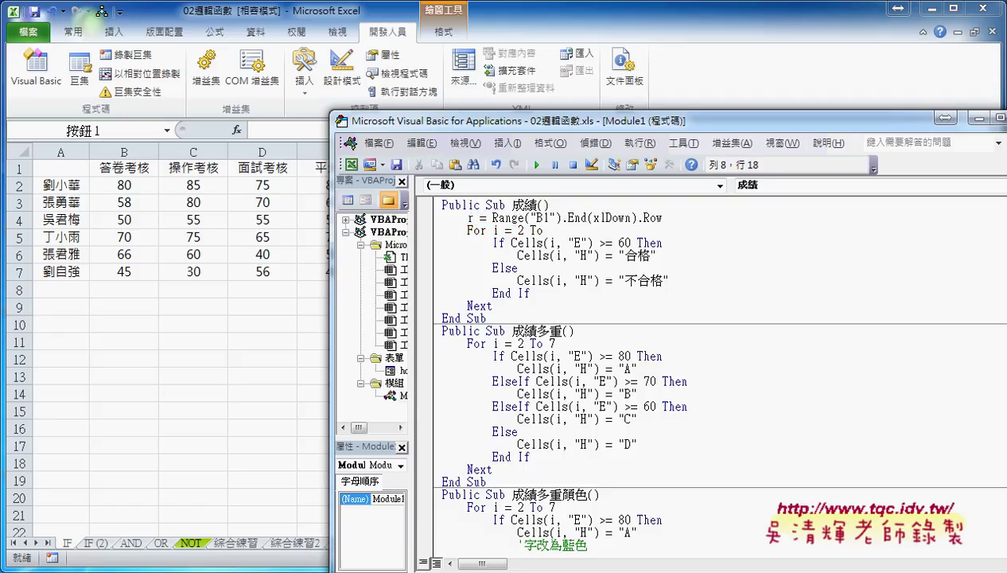
pyautogui.write('r')
pyautogui.click(676, 294)
# - Highlight .End(xlDown).Row and both uses of the variable r in the code
pyautogui.moveTo(663, 217); pyautogui.dragTo(469, 217)
pyautogui.doubleClick(470, 218)
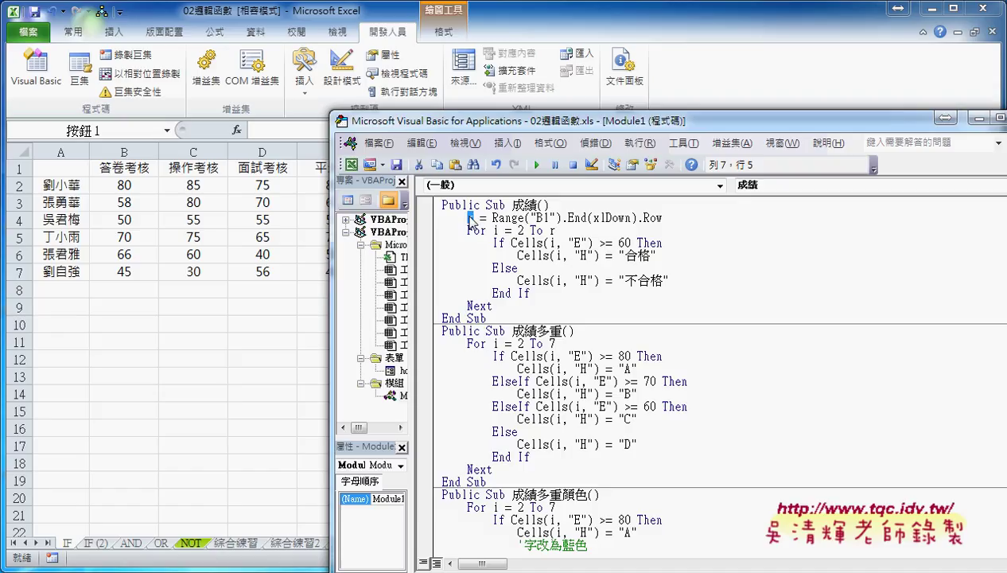
pyautogui.moveTo(551, 230); pyautogui.dragTo(519, 230)
pyautogui.doubleClick(550, 230)
# - Copy A5:G7 and paste it into A8:G10
pyautogui.moveTo(68, 236)
pyautogui.mouseDown()
pyautogui.moveTo(295, 274)
pyautogui.moveTo(462, 271)
pyautogui.mouseUp()
pyautogui.hotkey('ctrl', 'c')
pyautogui.click(53, 288)
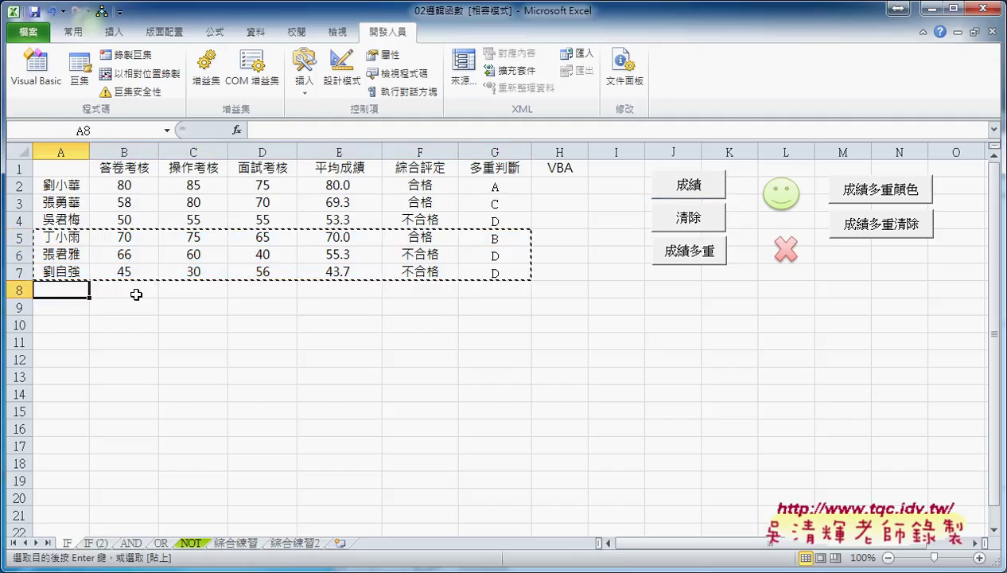
pyautogui.hotkey('ctrl', 'v')
pyautogui.click(664, 303)
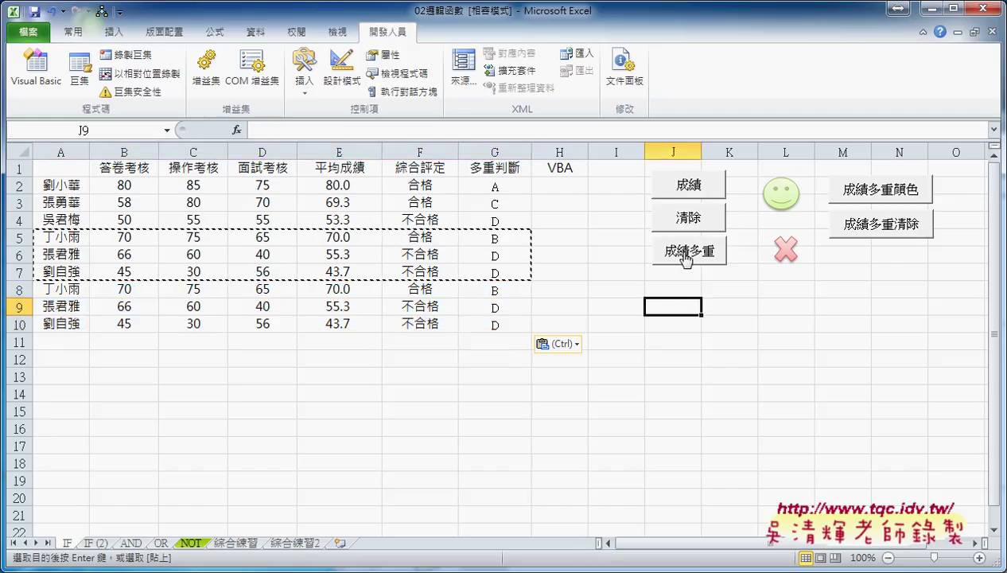
# - Run the 成績 and 清除 macros on the extended ten-row table
pyautogui.click(559, 273)
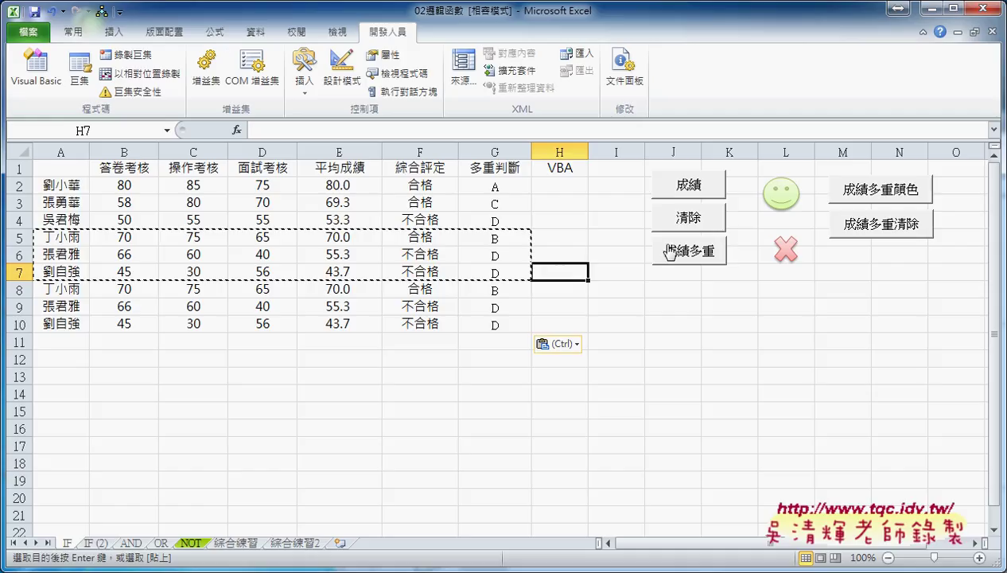
pyautogui.click(714, 191)
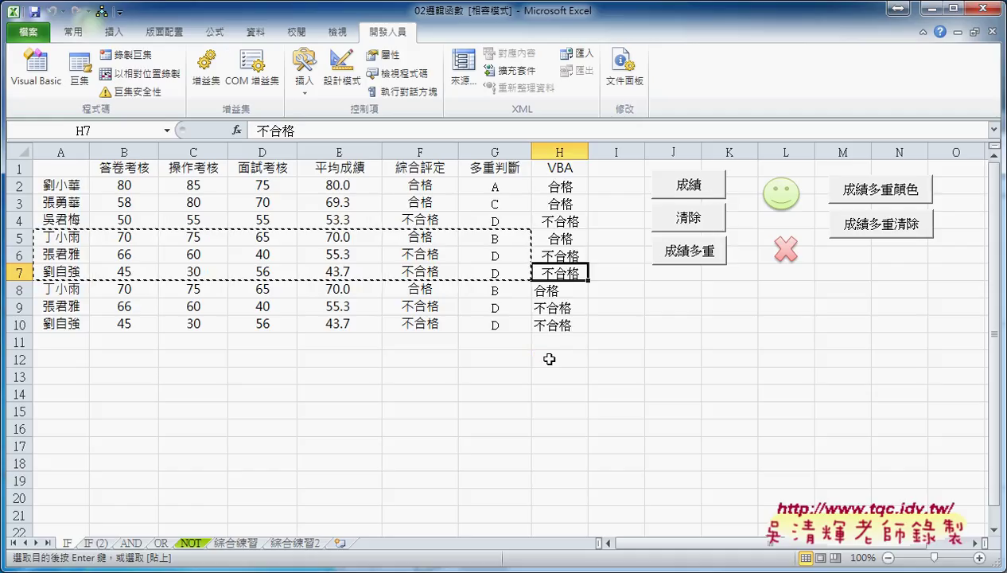
pyautogui.click(694, 226)
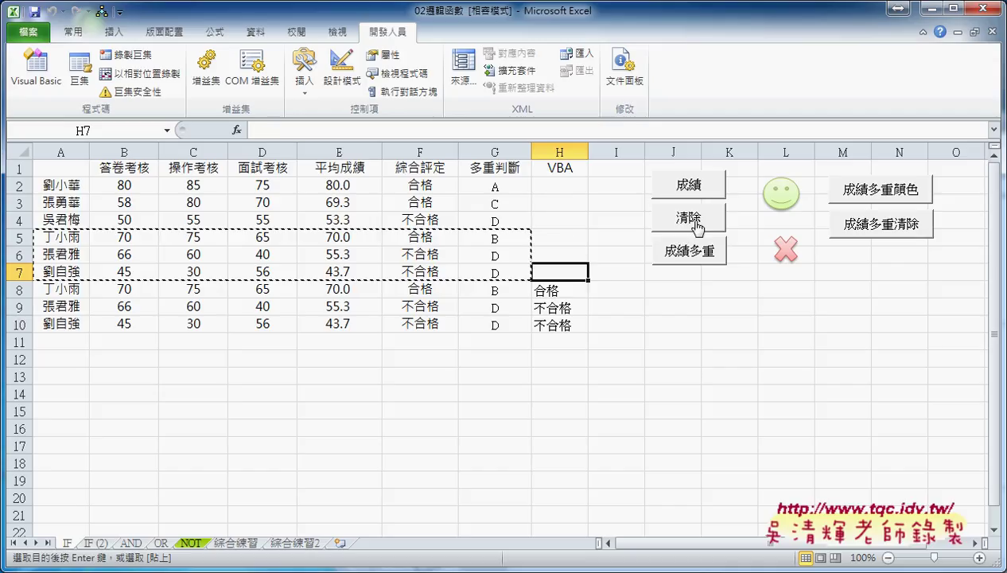
# - Open the 清除 macro's code through Assign Macro > Edit
pyautogui.rightClick(697, 225)
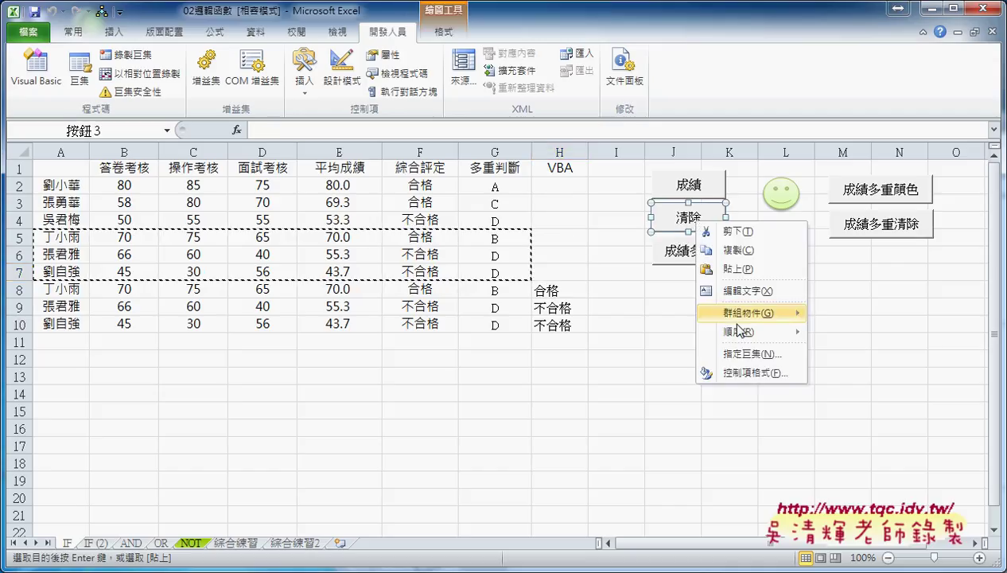
pyautogui.click(752, 354)
pyautogui.click(863, 255)
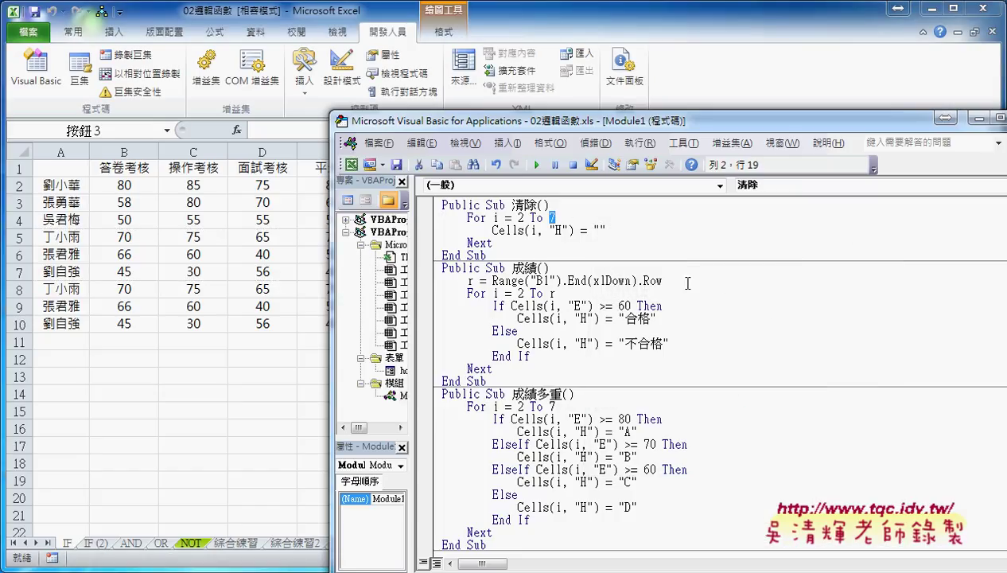
# - Replace the 7 in the 清除 loop with Range("B1").End(xlDown).Row
pyautogui.moveTo(664, 281); pyautogui.dragTo(466, 283)
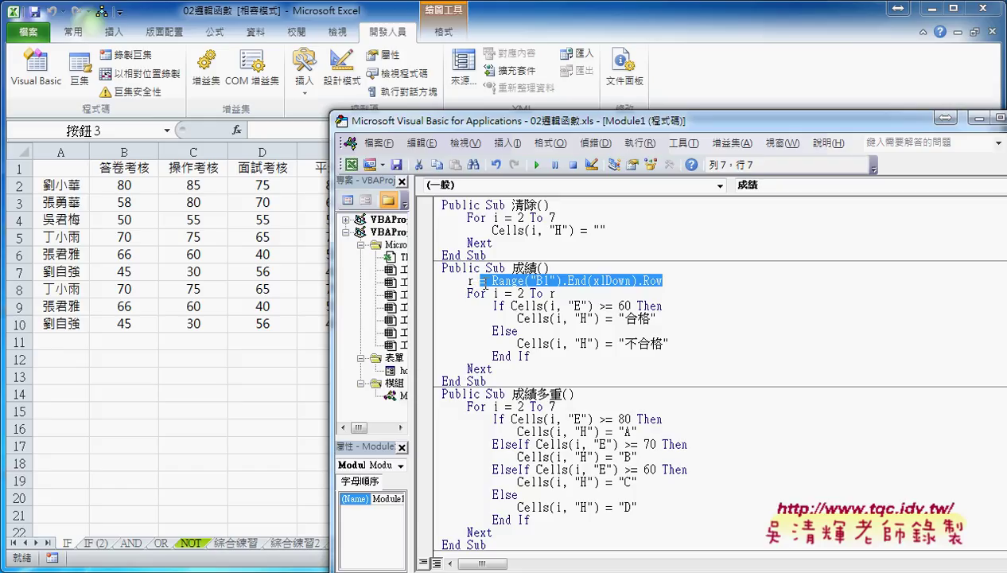
pyautogui.moveTo(466, 283); pyautogui.dragTo(492, 283)
pyautogui.hotkey('ctrl', 'c')
pyautogui.doubleClick(552, 217)
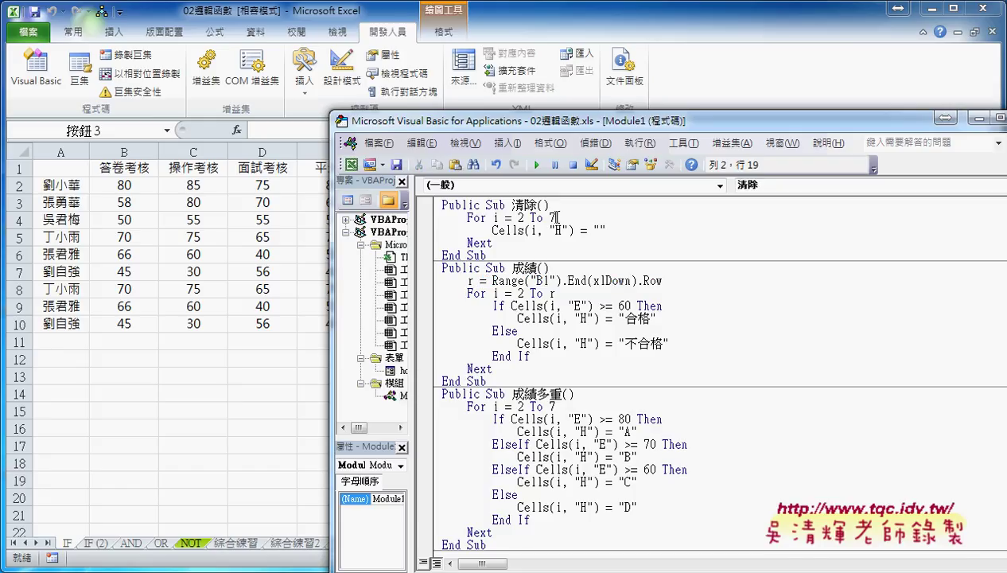
pyautogui.hotkey('ctrl', 'v')
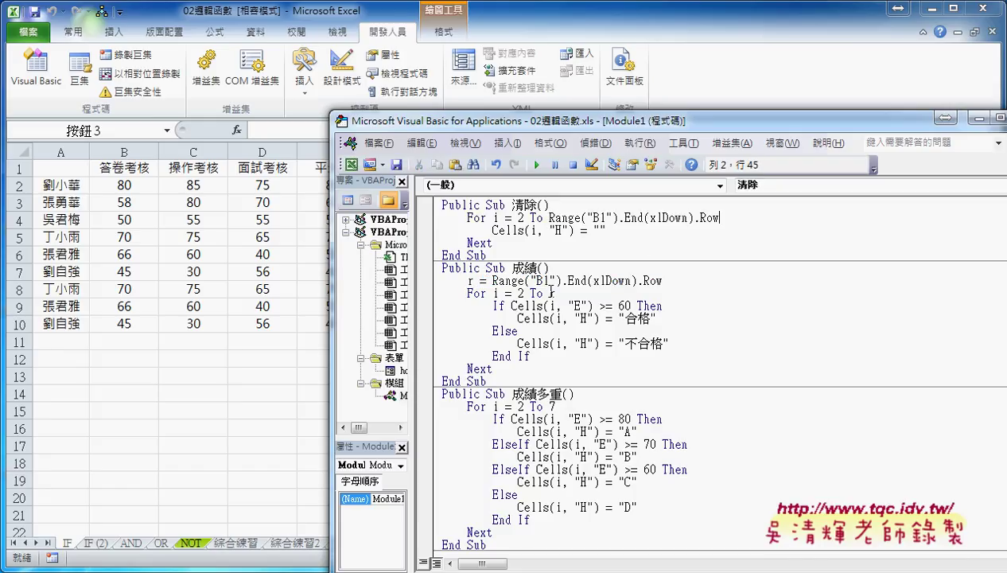
# - Put the same last-row expression into the 成績多重 loop and return to Excel
pyautogui.moveTo(555, 293); pyautogui.dragTo(407, 278)
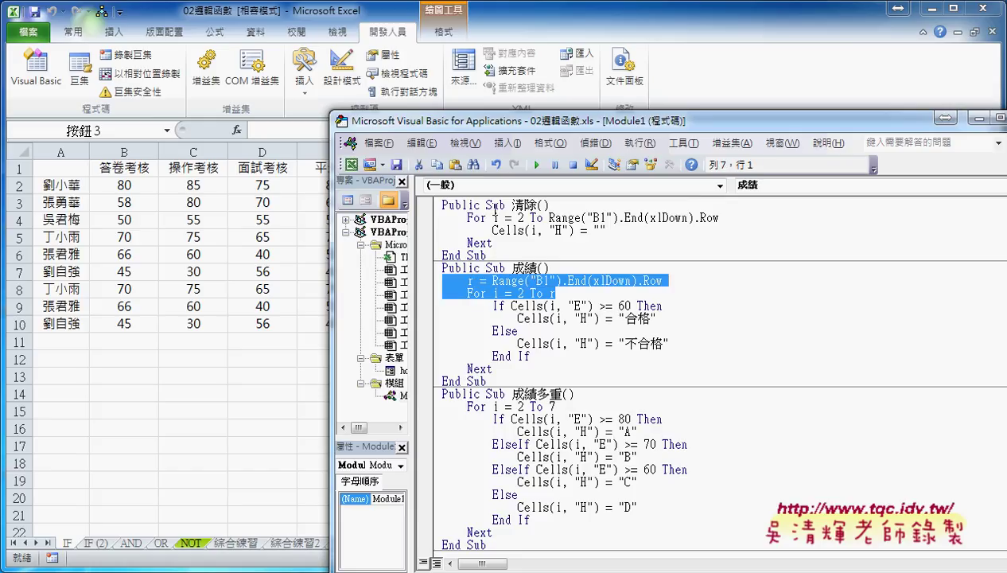
pyautogui.click(583, 288)
pyautogui.moveTo(549, 217); pyautogui.dragTo(719, 217)
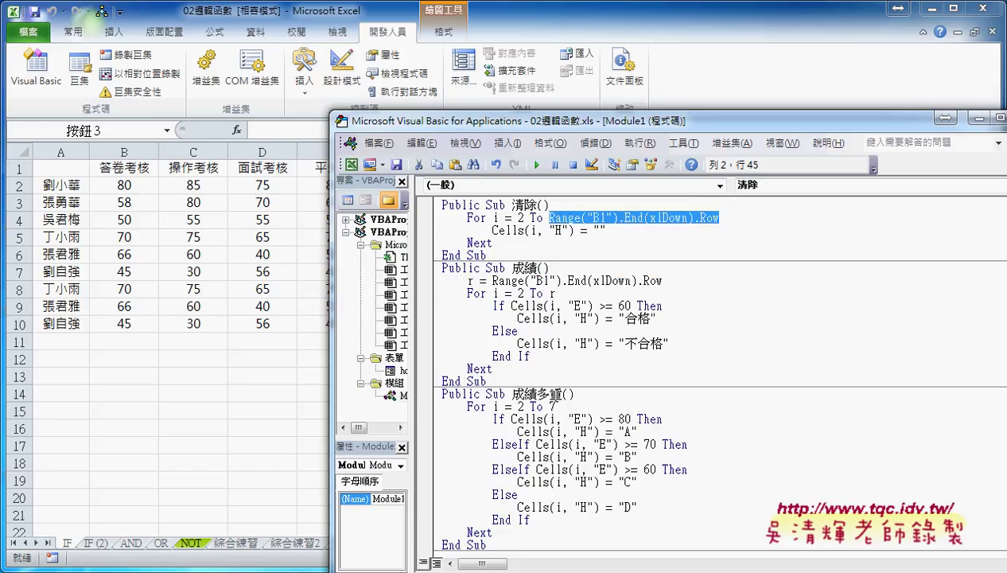
pyautogui.click(554, 407)
pyautogui.press('BackSpace')
pyautogui.hotkey('ctrl', 'v')
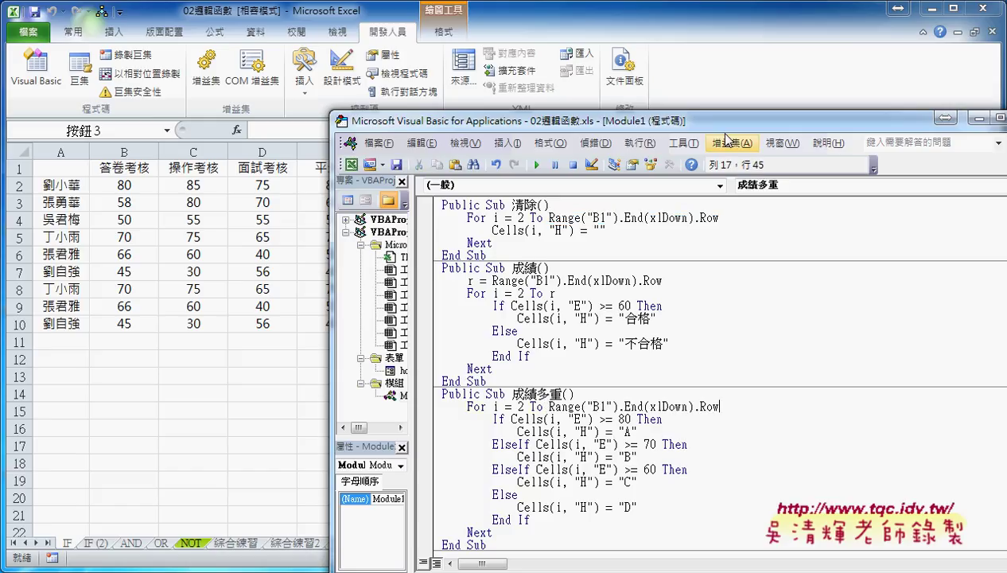
pyautogui.click(754, 50)
# - Run 成績多重, 清除, then 成績多重 again, checking grades B, D, D in H8:H10
pyautogui.click(724, 306)
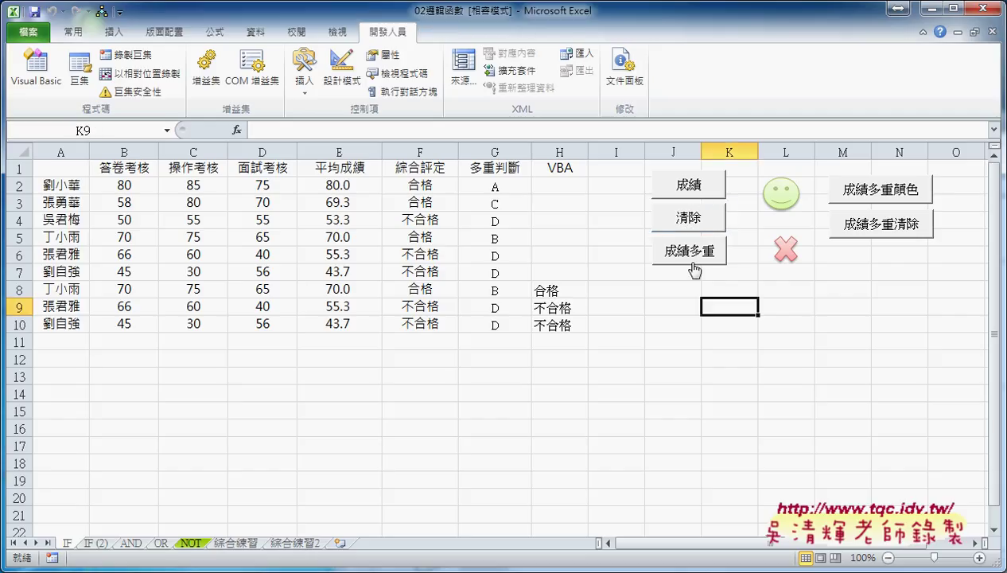
pyautogui.click(692, 253)
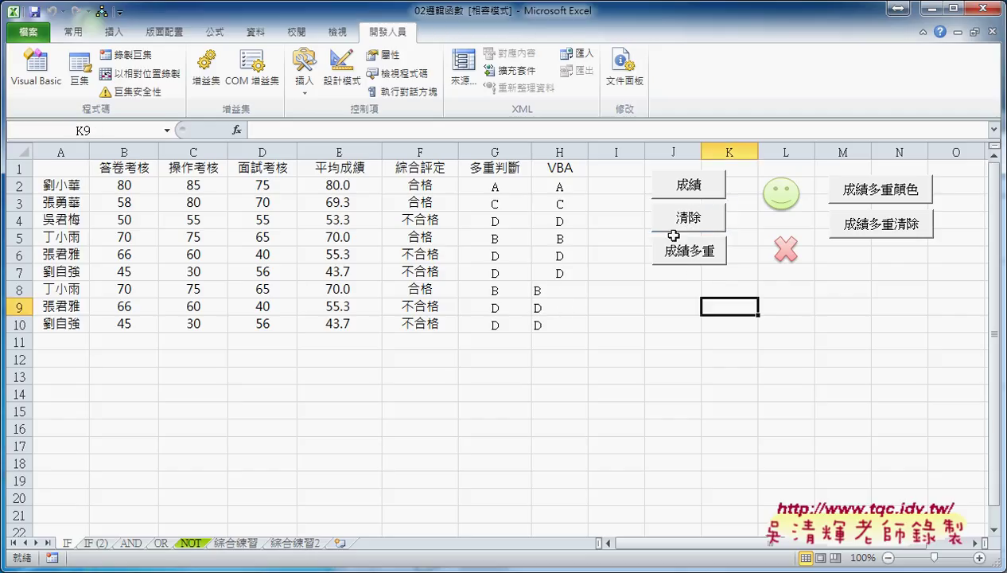
pyautogui.click(688, 227)
pyautogui.click(689, 253)
pyautogui.moveTo(557, 289); pyautogui.dragTo(561, 325)
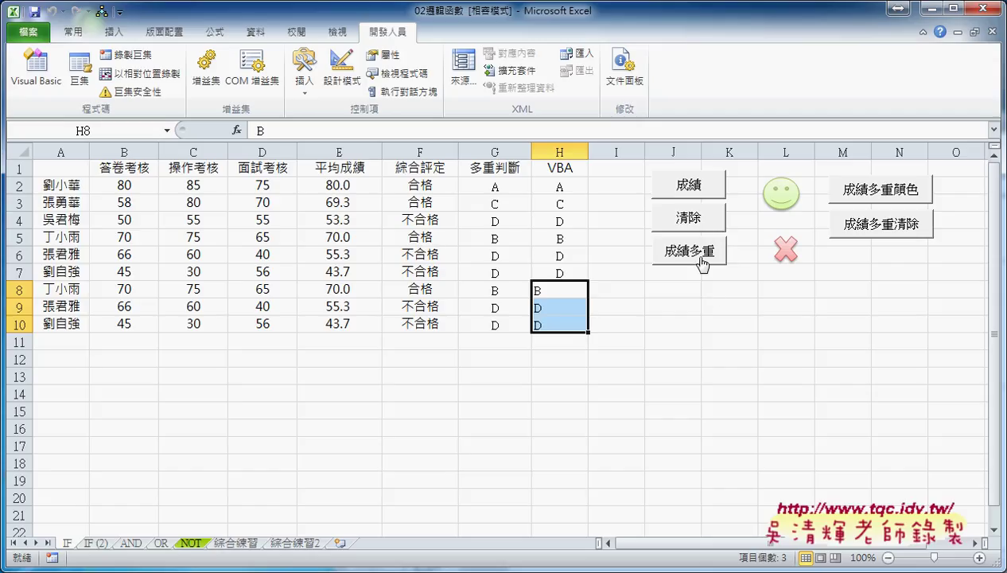
pyautogui.rightClick(702, 262)
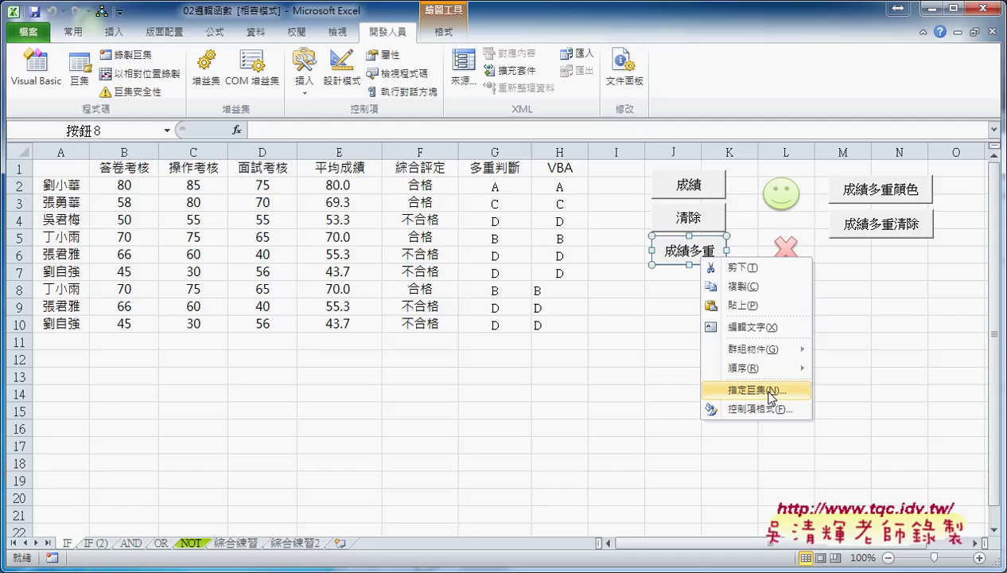
pyautogui.click(769, 391)
pyautogui.click(867, 306)
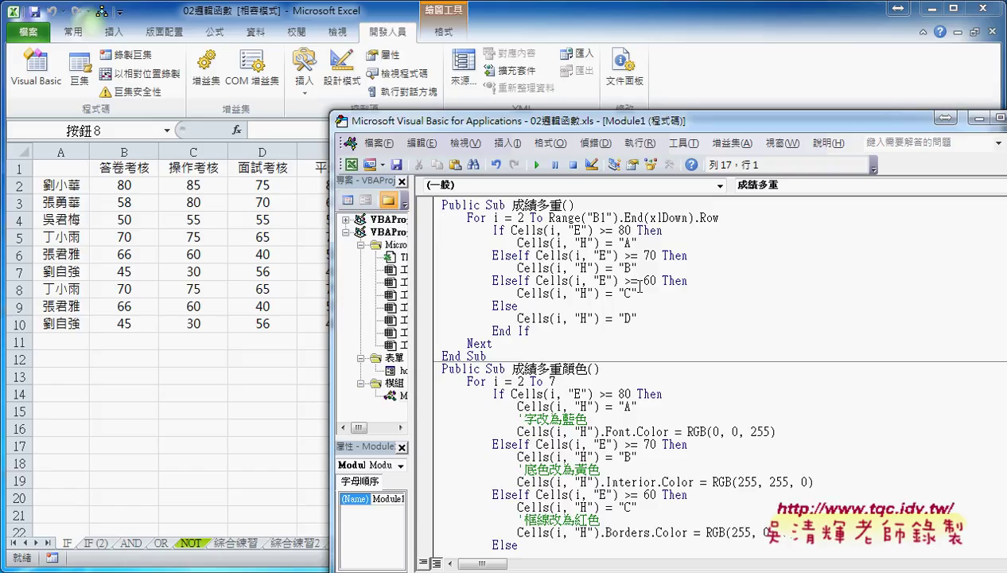
pyautogui.scroll(-3, 632, 278)
pyautogui.click(610, 318)
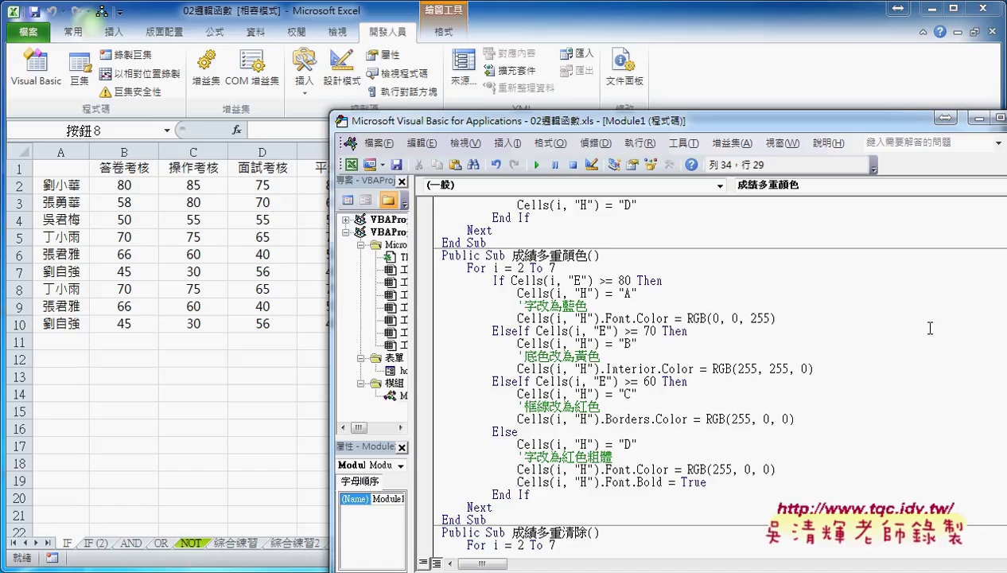
pyautogui.hotkey('alt', 'F11')
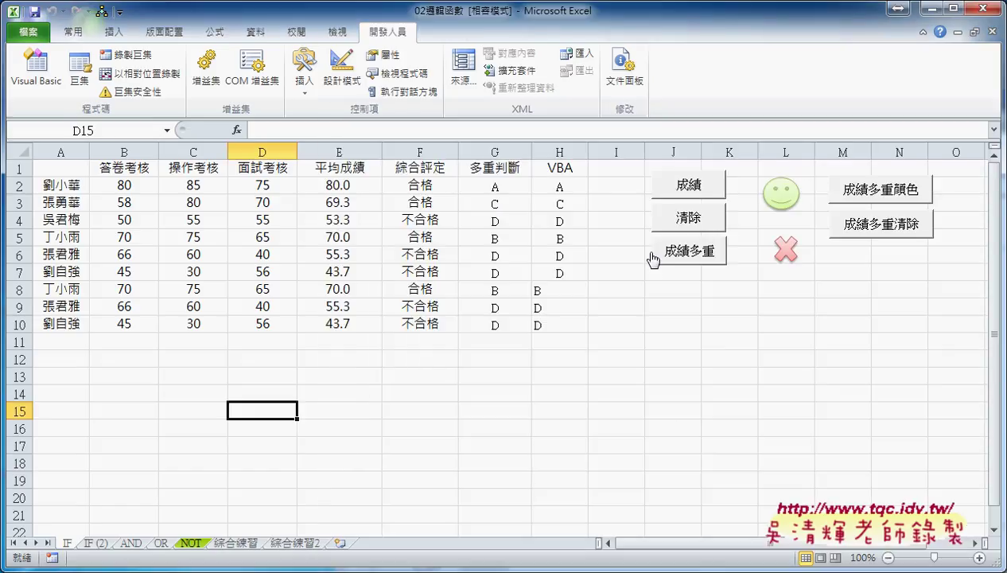
# - Select the grades in H2:H10, then the still-empty cells A11:D11 below the table
pyautogui.moveTo(561, 186); pyautogui.dragTo(566, 324)
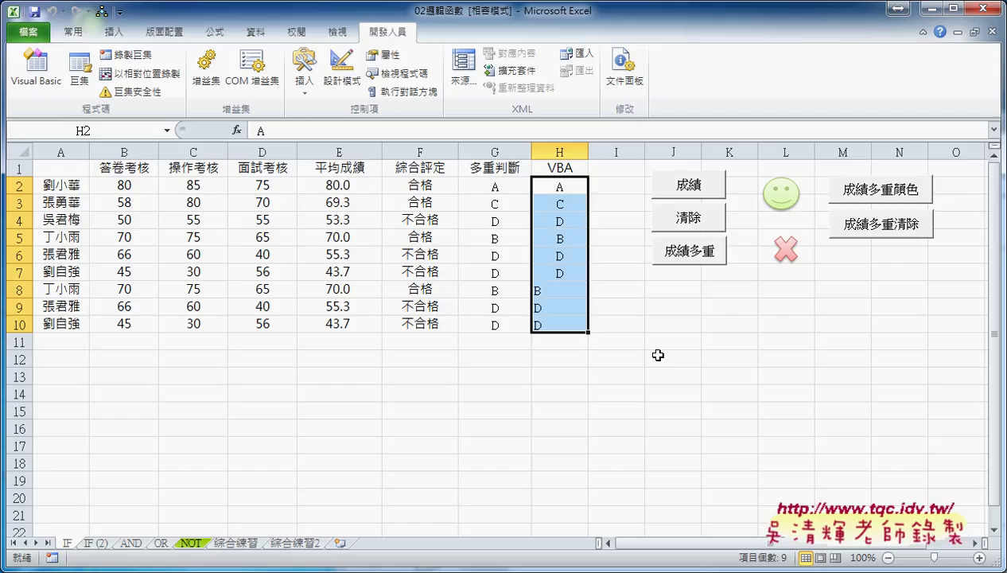
pyautogui.moveTo(42, 339); pyautogui.dragTo(275, 339)
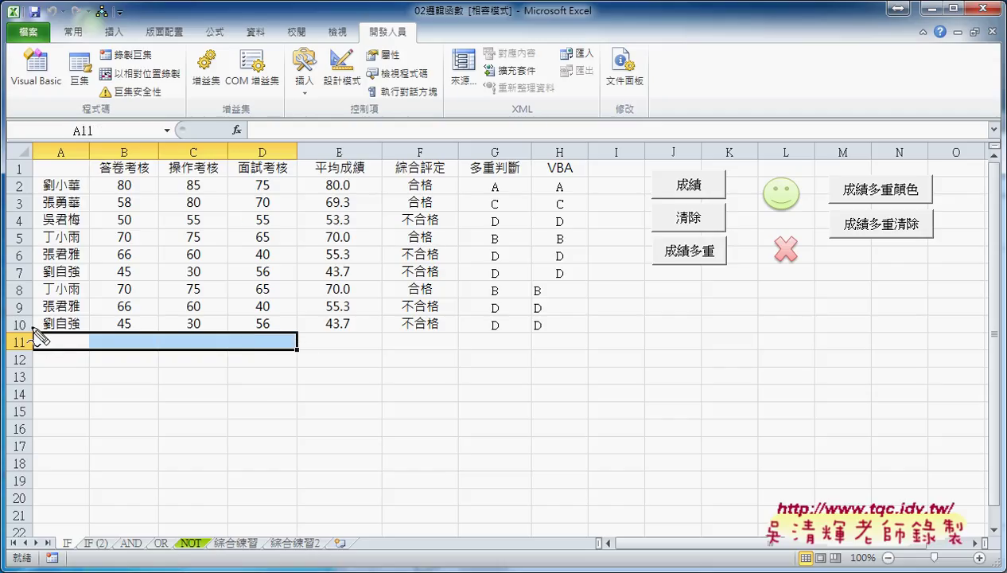
pyautogui.moveTo(28, 359)
pyautogui.mouseDown()
pyautogui.moveTo(265, 327)
pyautogui.moveTo(33, 359)
pyautogui.mouseUp()
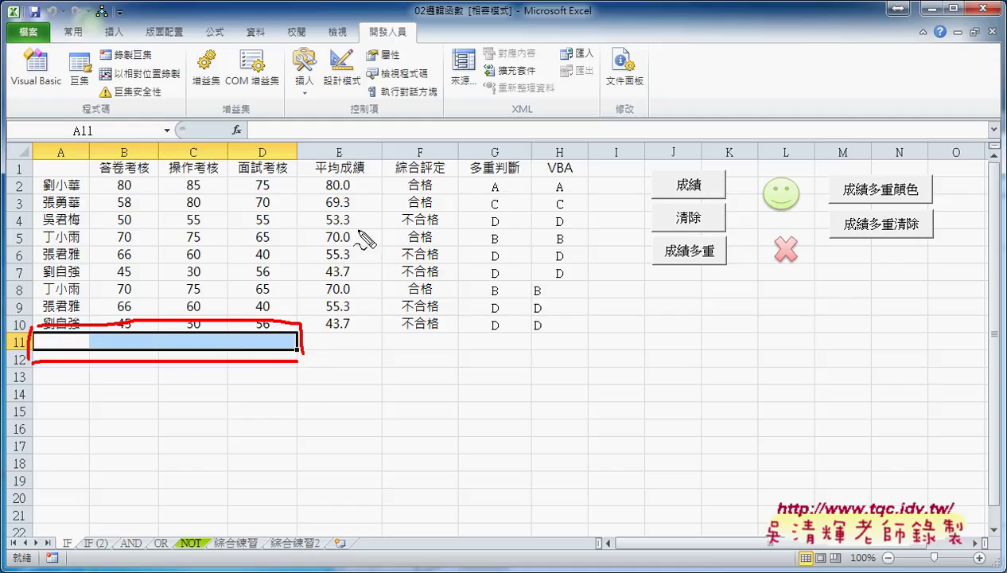
pyautogui.press('Escape')
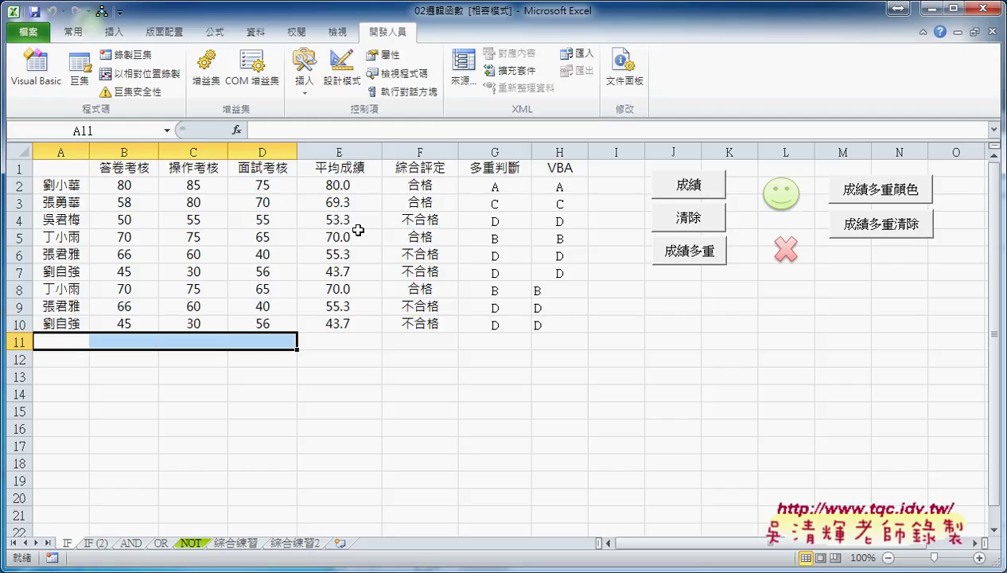
# - Open the home UserForm in the Visual Basic editor and run it
pyautogui.click(36, 75)
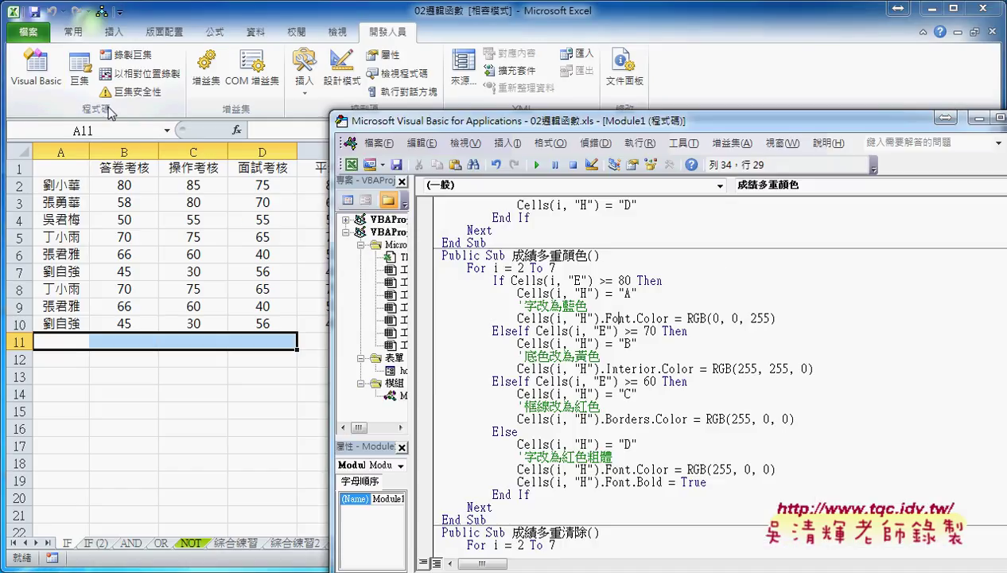
pyautogui.doubleClick(398, 370)
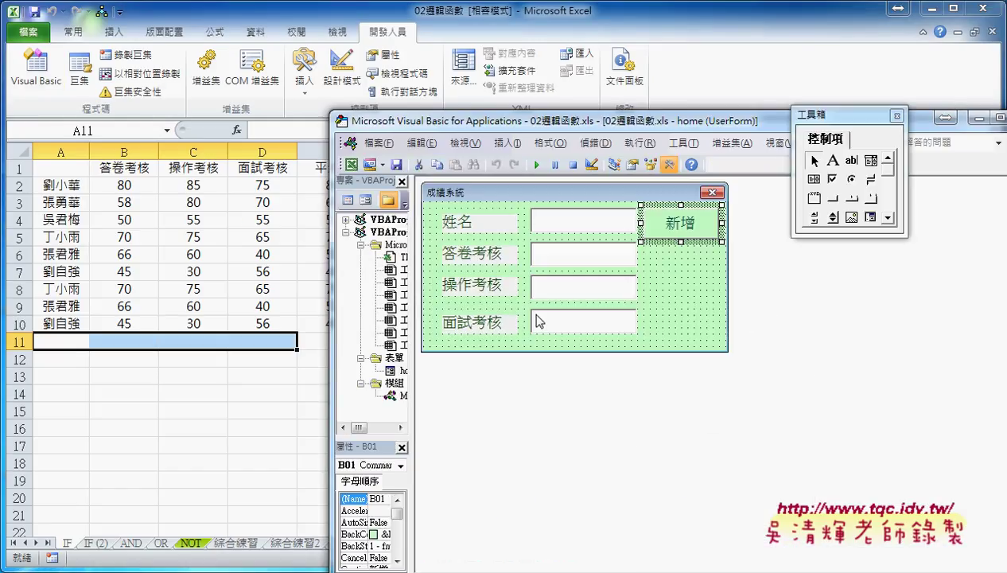
pyautogui.click(535, 165)
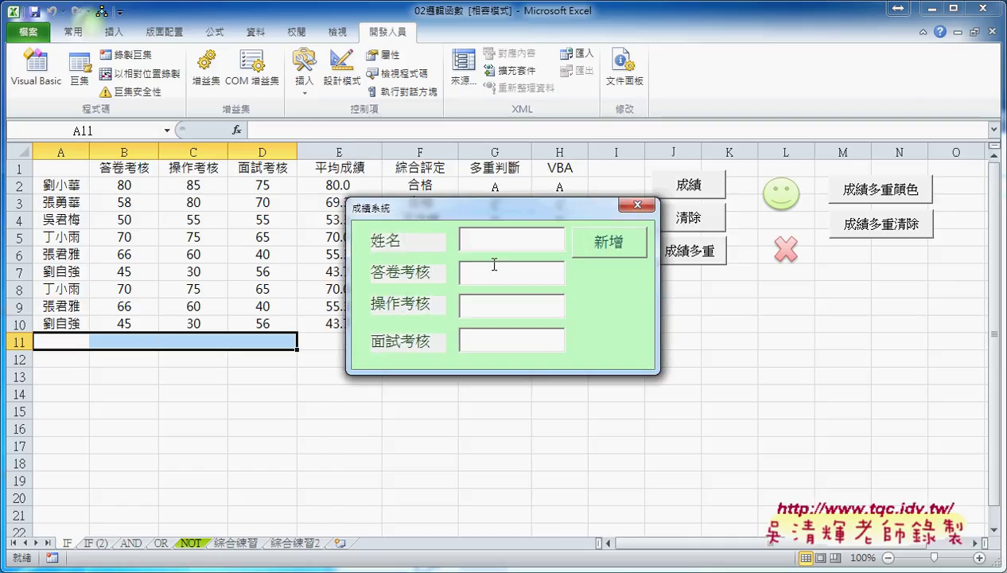
# - Add student XXX with scores 50, 50 and 60 as a new row
pyautogui.write('XXX')
pyautogui.click(465, 272)
pyautogui.write('50')
pyautogui.click(465, 305)
pyautogui.write('50')
pyautogui.click(465, 340)
pyautogui.write('60')
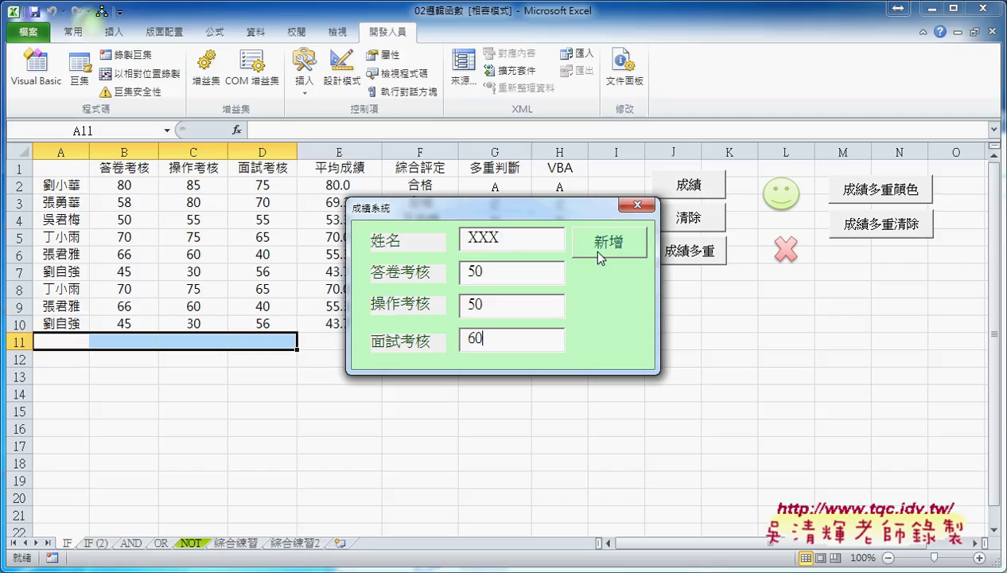
pyautogui.click(591, 249)
# - Add student BB with scores 90, 80 and 85 as row 12
pyautogui.moveTo(498, 204); pyautogui.dragTo(605, 226)
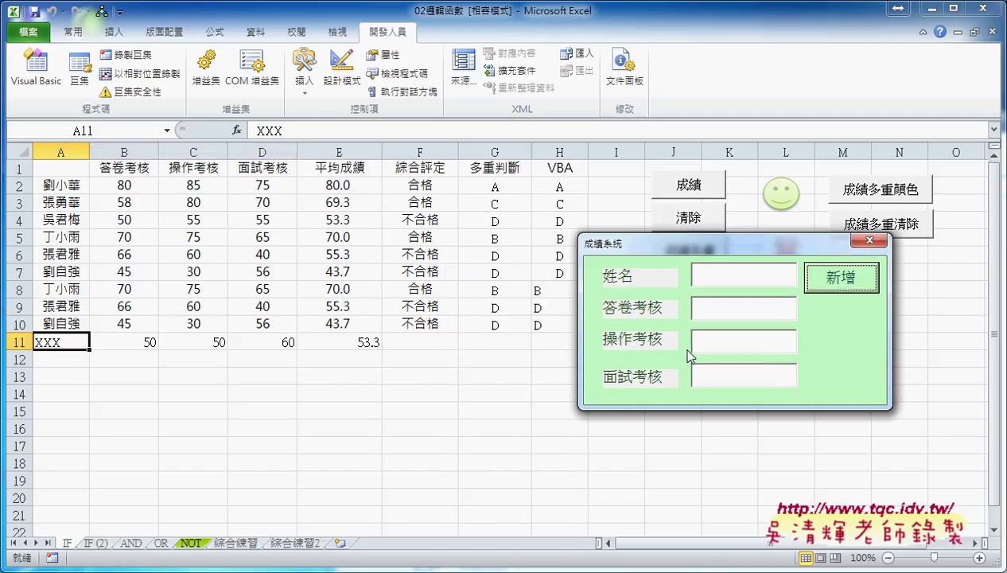
pyautogui.moveTo(537, 226)
pyautogui.mouseDown()
pyautogui.moveTo(620, 165)
pyautogui.moveTo(548, 148)
pyautogui.mouseUp()
pyautogui.click(618, 187)
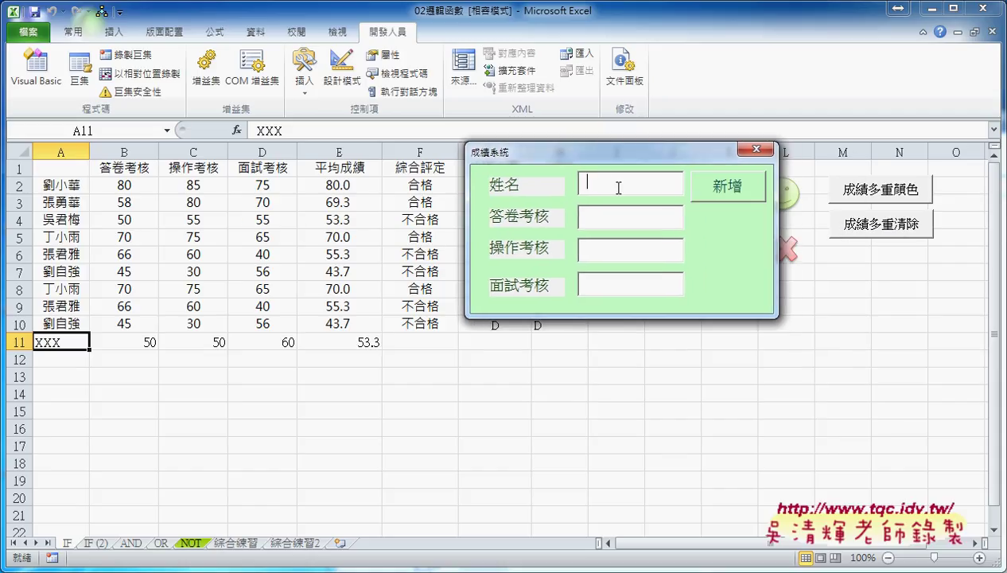
pyautogui.write('BB')
pyautogui.click(589, 216)
pyautogui.write('90')
pyautogui.click(588, 250)
pyautogui.write('80')
pyautogui.click(588, 284)
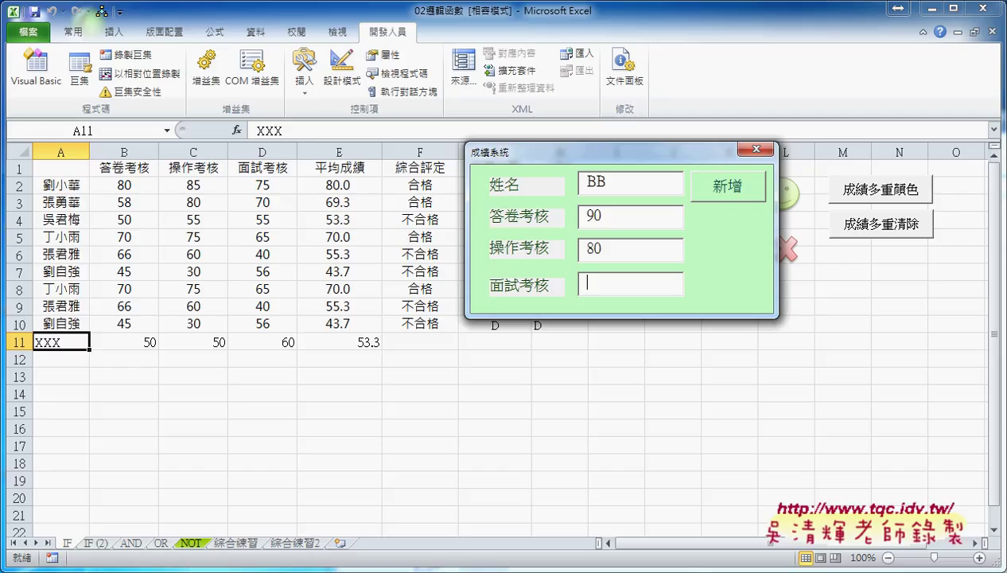
pyautogui.write('85')
pyautogui.press('Tab')
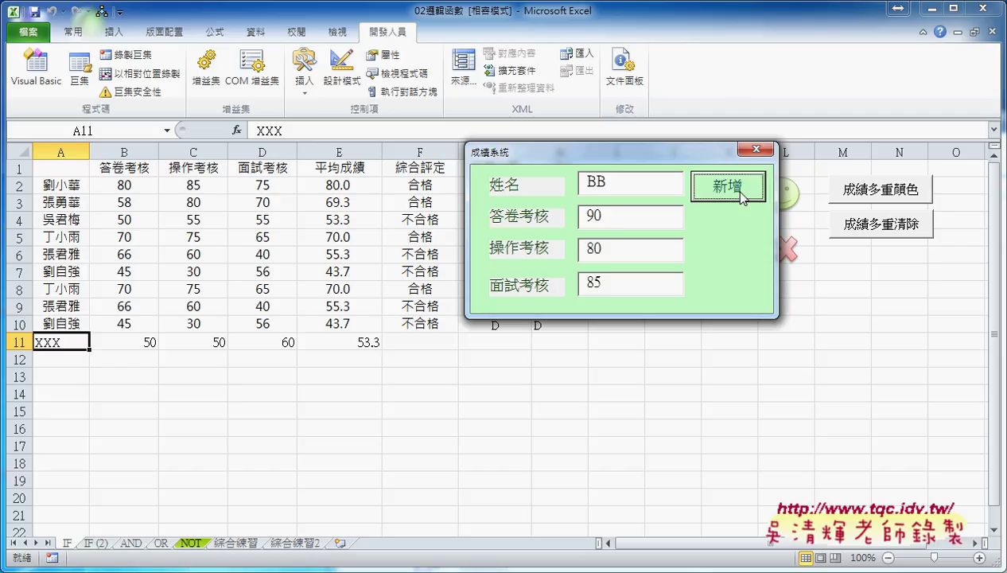
pyautogui.click(741, 195)
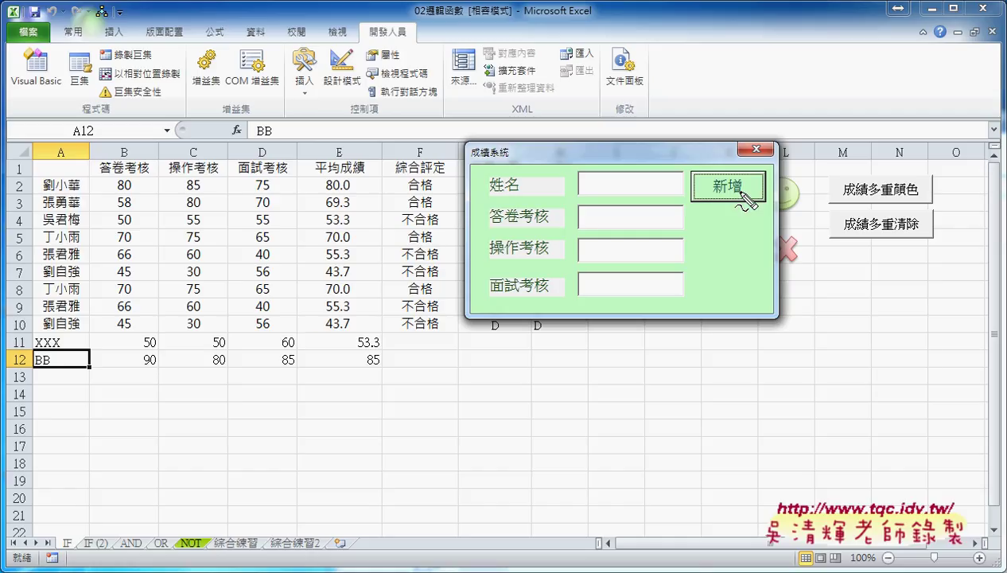
pyautogui.moveTo(469, 132); pyautogui.dragTo(454, 326)
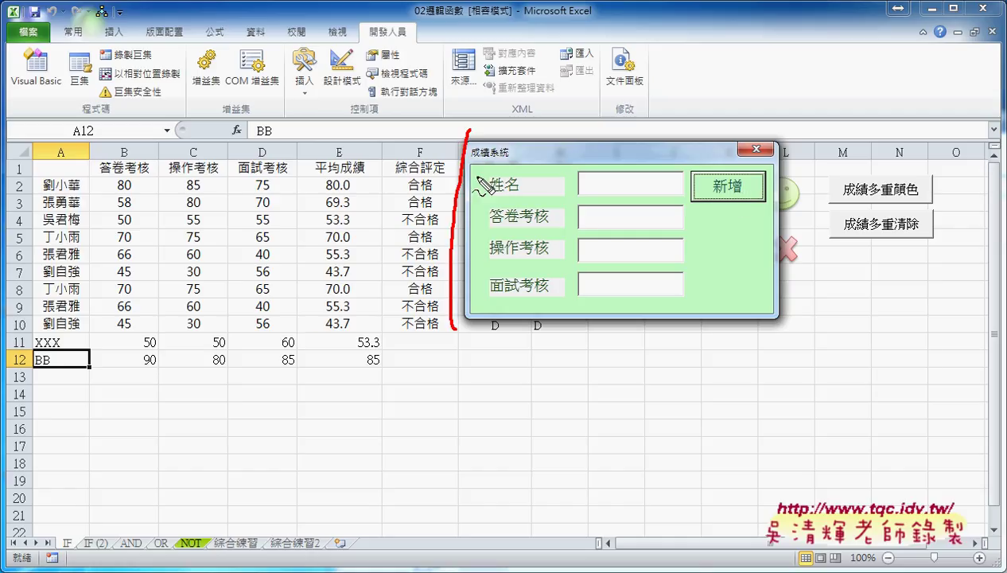
pyautogui.moveTo(473, 148)
pyautogui.mouseDown()
pyautogui.moveTo(820, 146)
pyautogui.moveTo(469, 318)
pyautogui.mouseUp()
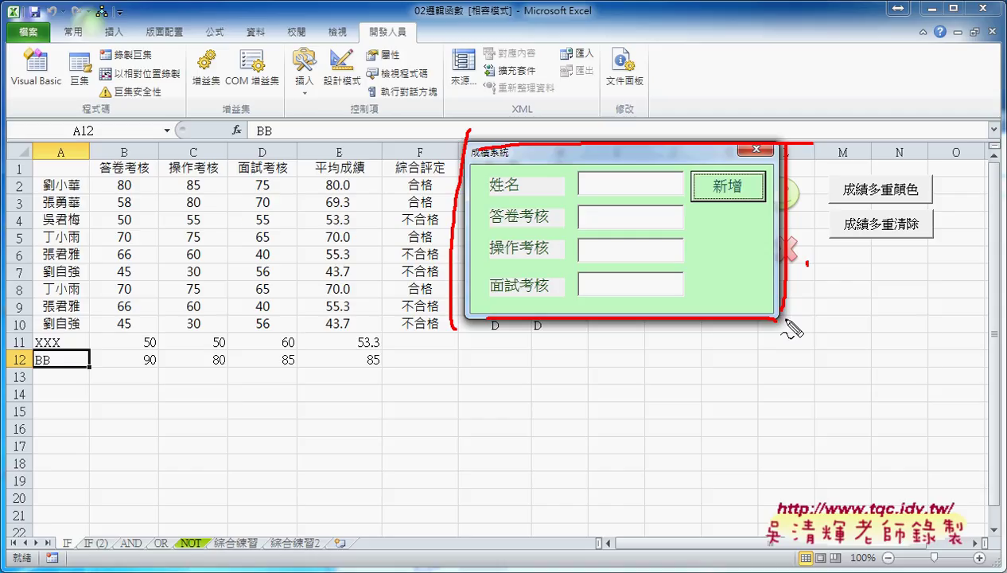
pyautogui.moveTo(332, 293)
pyautogui.mouseDown()
pyautogui.moveTo(436, 264)
pyautogui.moveTo(434, 301)
pyautogui.mouseUp()
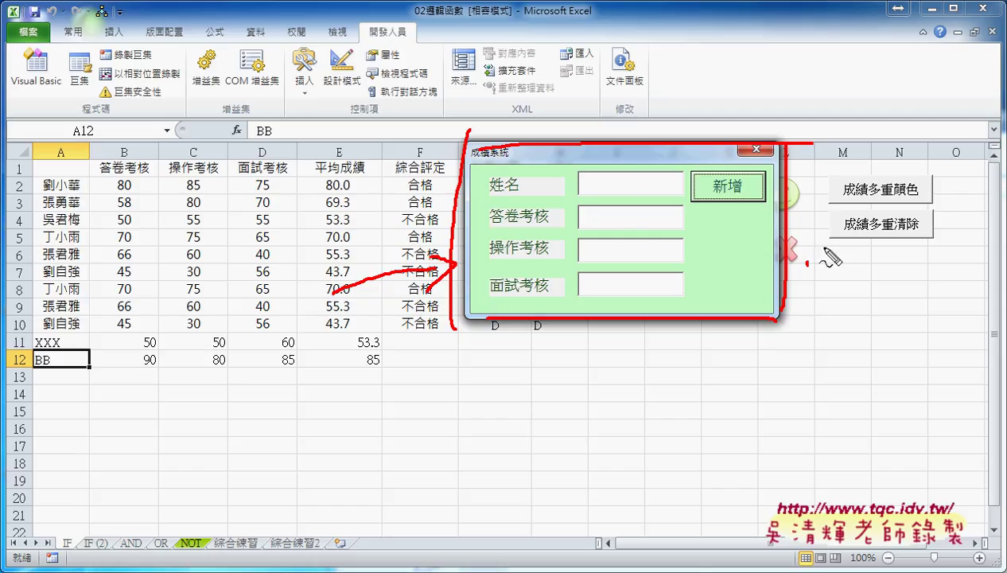
pyautogui.moveTo(826, 249)
pyautogui.mouseDown()
pyautogui.moveTo(829, 280)
pyautogui.moveTo(927, 280)
pyautogui.moveTo(835, 283)
pyautogui.moveTo(781, 224)
pyautogui.mouseUp()
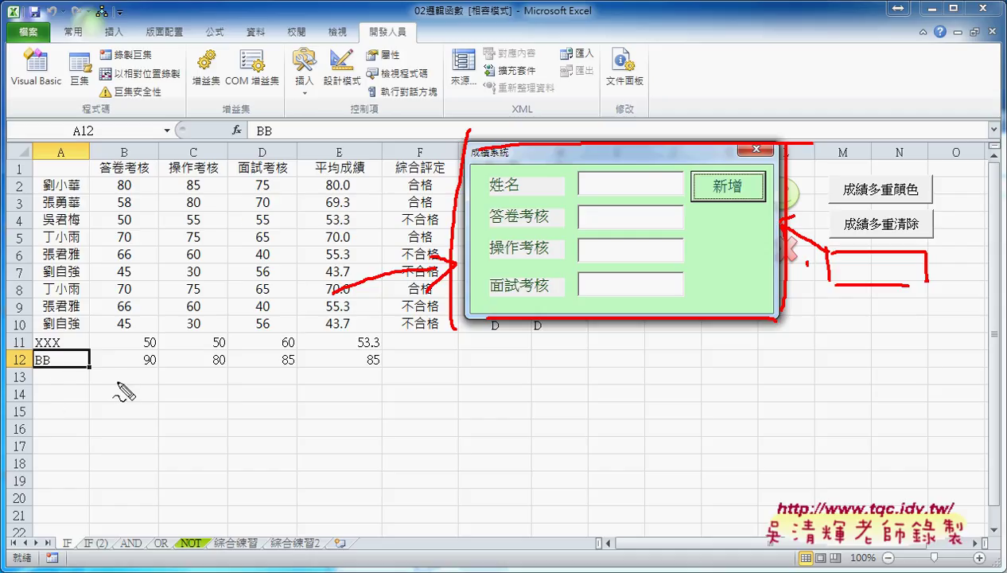
pyautogui.moveTo(61, 225)
pyautogui.mouseDown()
pyautogui.moveTo(61, 368)
pyautogui.moveTo(70, 350)
pyautogui.moveTo(86, 358)
pyautogui.mouseUp()
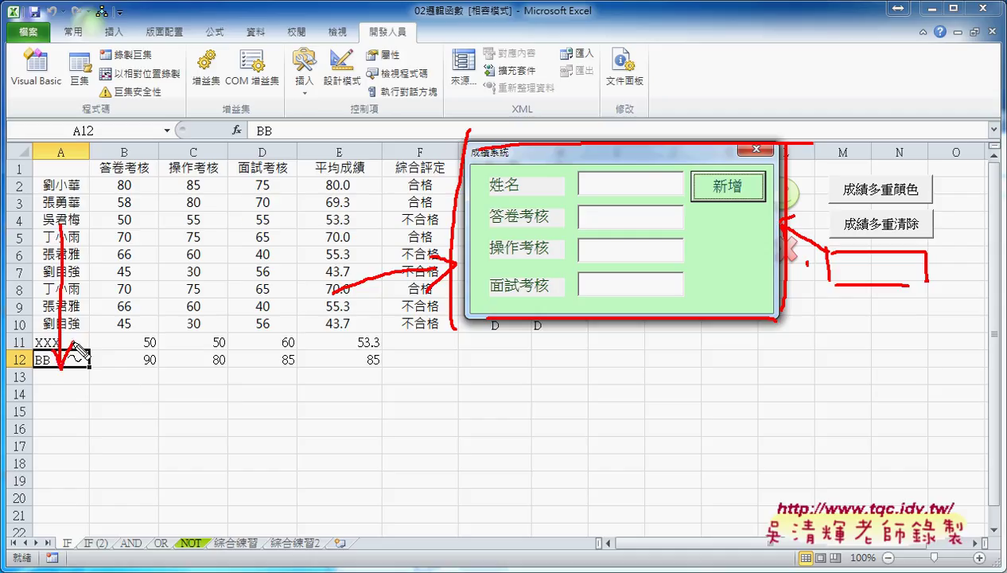